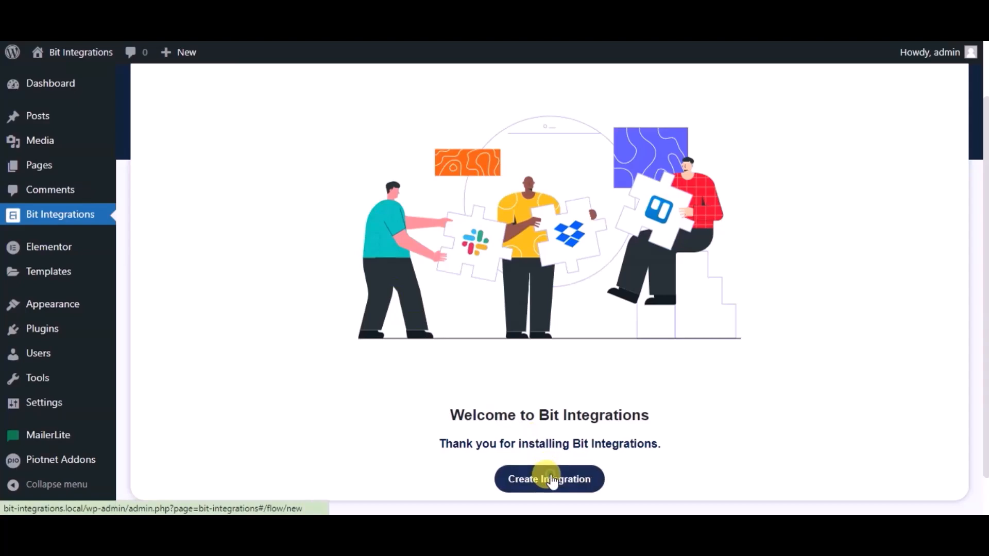
Create a new integration with PiotnetAddonForm as the trigger and Simple Contact Form as its form, and proceed to the action selection
{"action": "type", "text": "pio"}
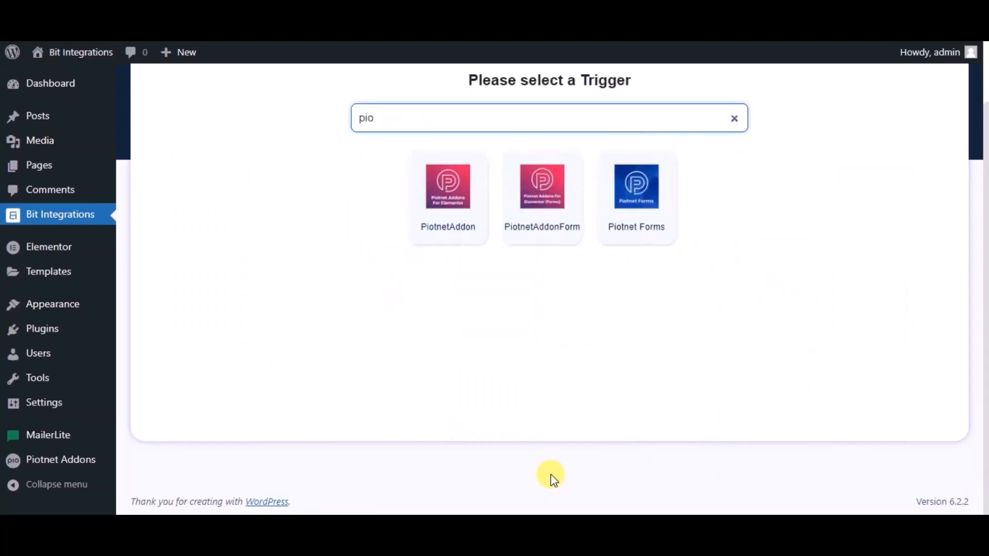
{"action": "left_click", "coordinate": [526, 217]}
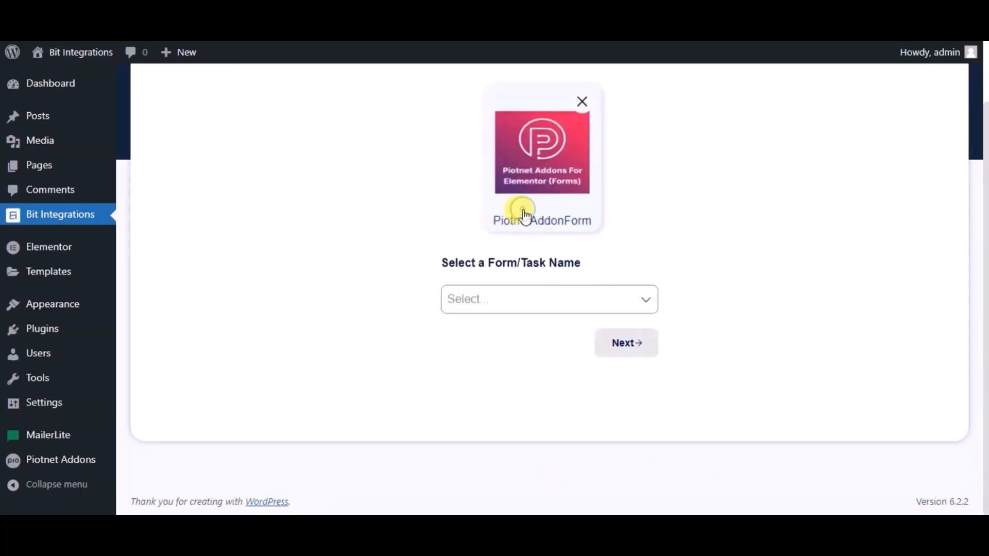
{"action": "left_click", "coordinate": [498, 306]}
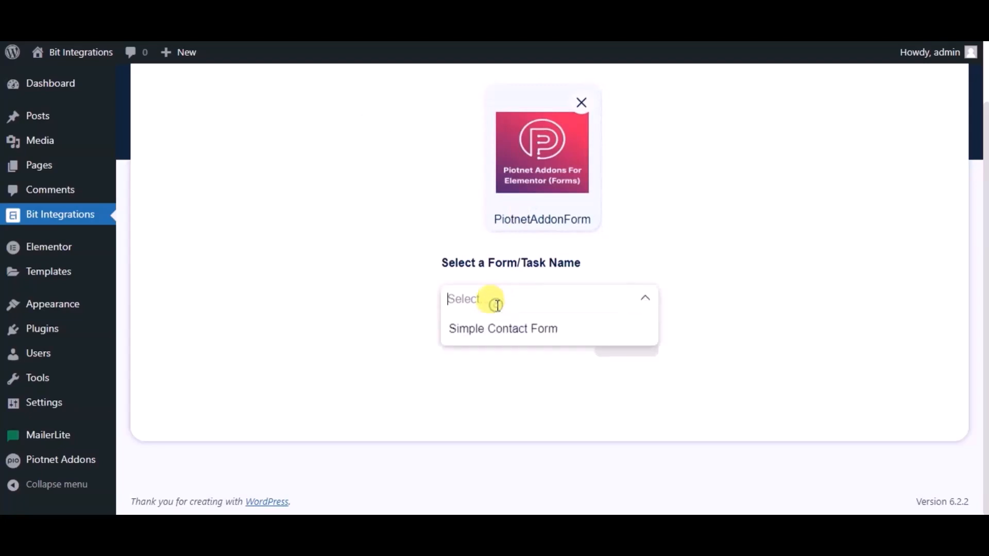
{"action": "left_click", "coordinate": [505, 332]}
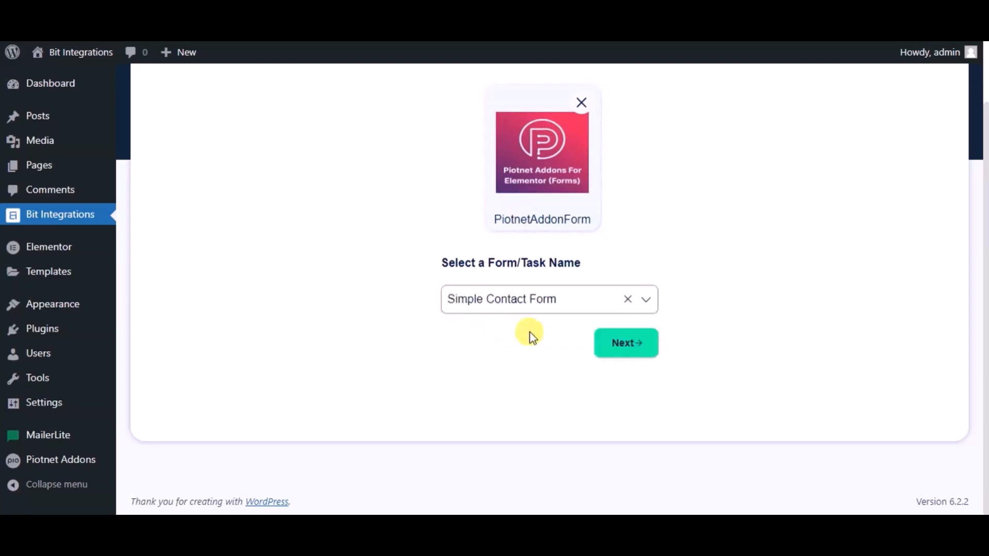
{"action": "left_click", "coordinate": [611, 346]}
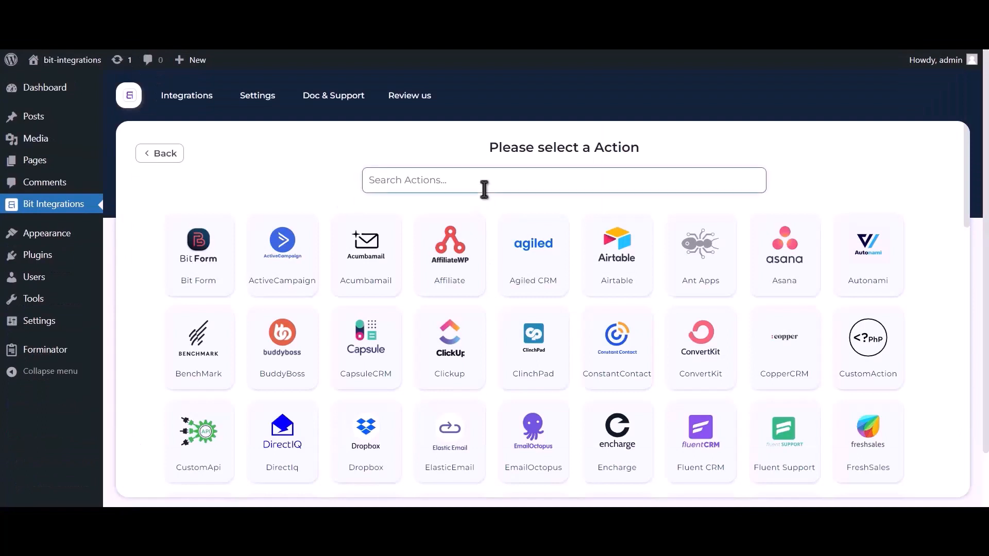
Search the actions for zoom and choose Zoom as the integration's action
{"action": "left_click", "coordinate": [484, 185]}
{"action": "type", "text": "zoom"}
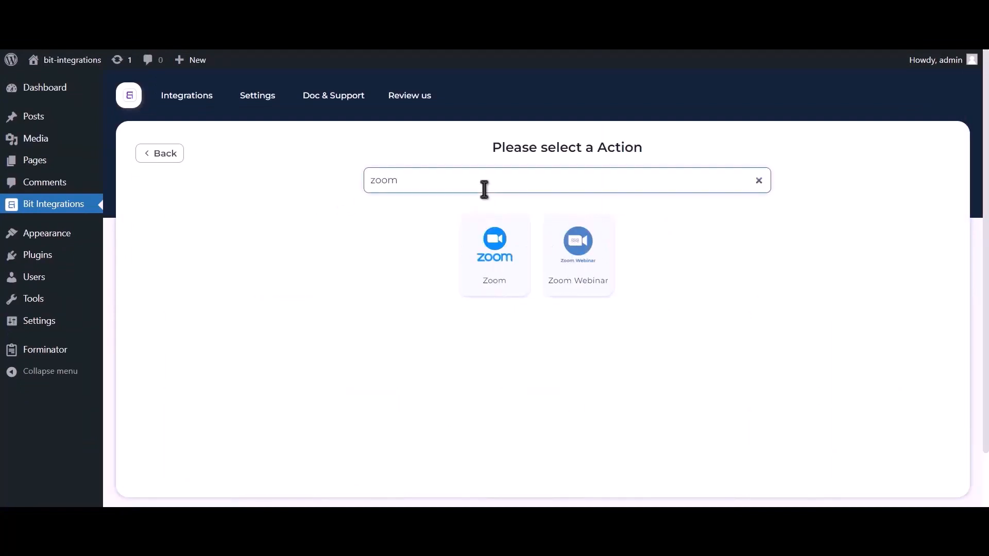
{"action": "left_click", "coordinate": [495, 284]}
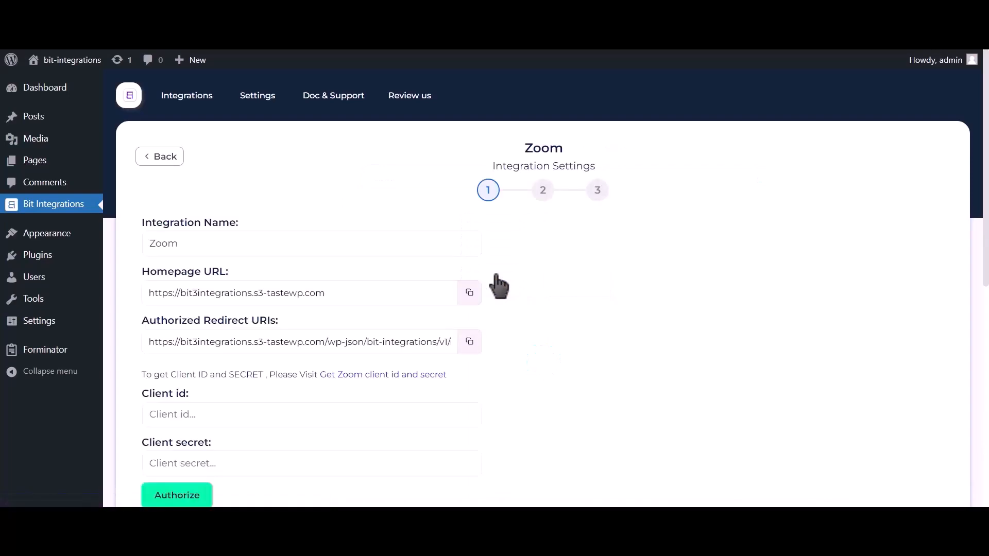
Follow the link for getting the Zoom client id and secret to the Zoom App Marketplace
{"action": "scroll", "coordinate": [494, 274], "scroll_direction": "down", "scroll_amount": 2}
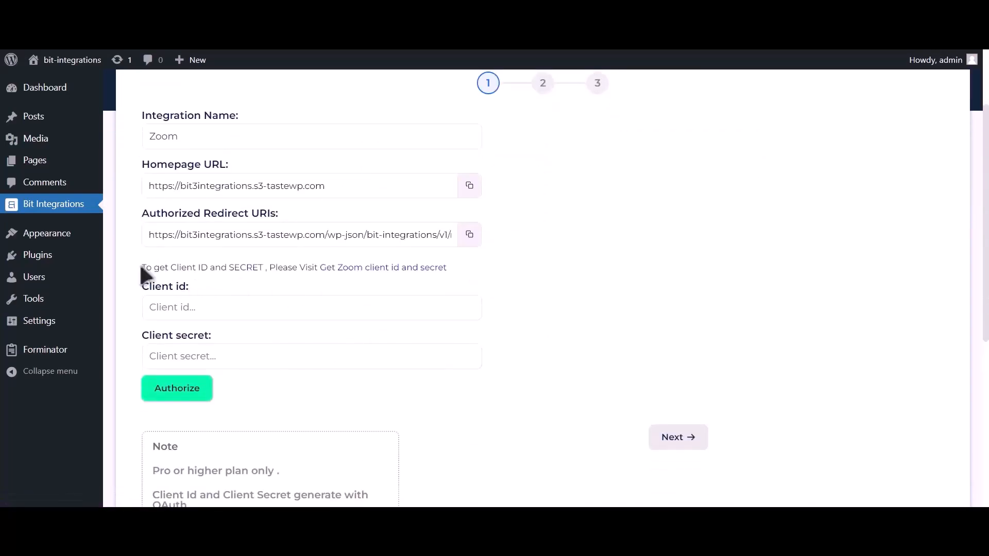
{"action": "left_click_drag", "start_coordinate": [144, 268], "coordinate": [320, 264]}
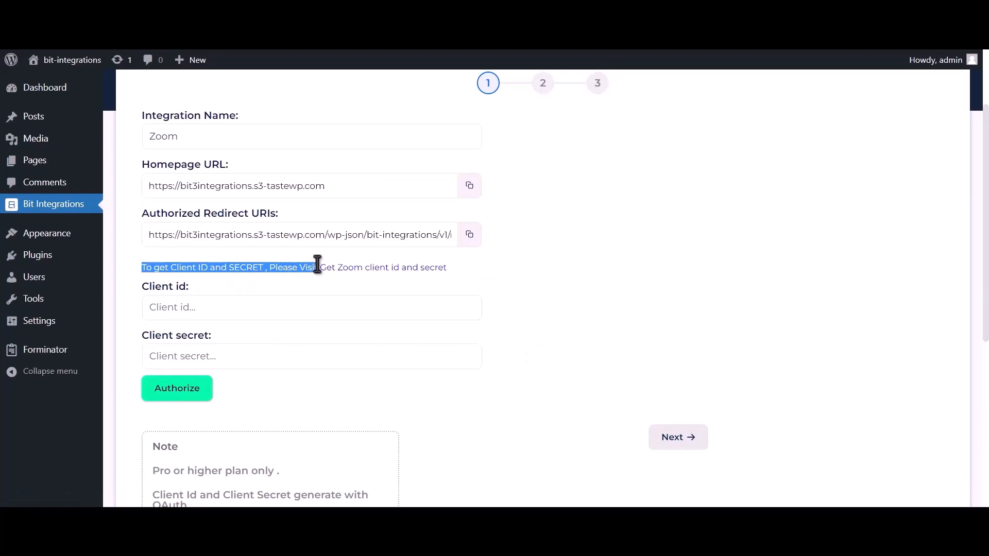
{"action": "left_click", "coordinate": [409, 269]}
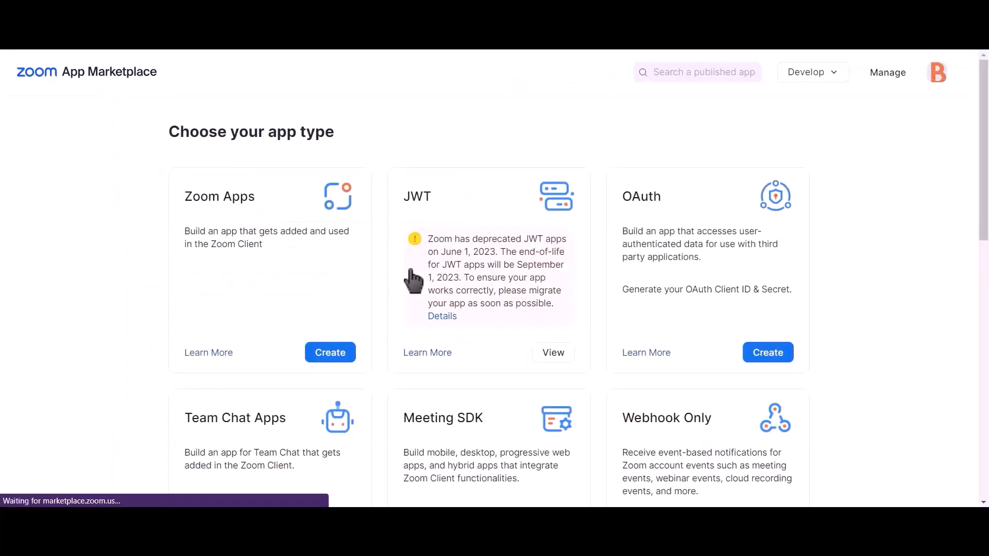
Create an account-level OAuth app named Bit integrations with Marketplace publishing turned off
{"action": "left_click", "coordinate": [777, 360]}
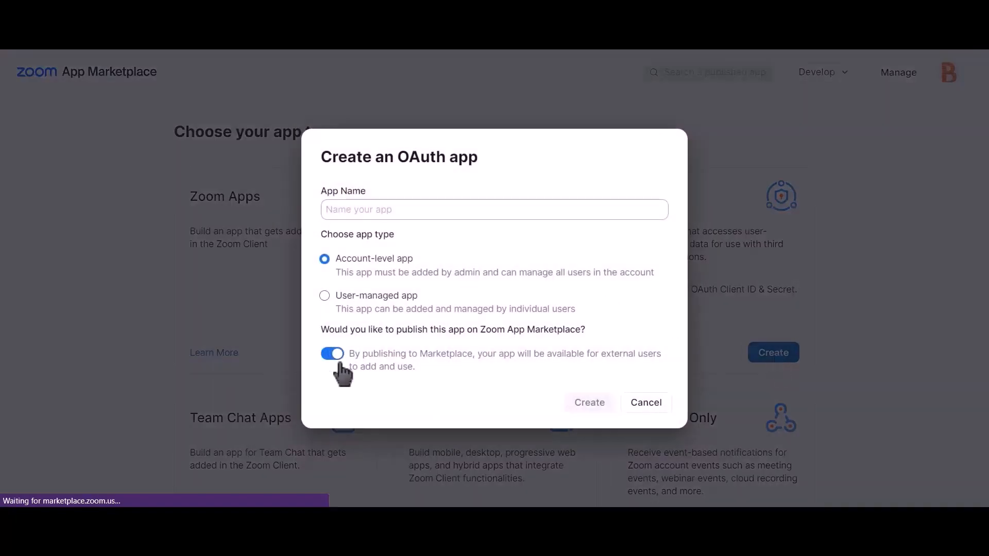
{"action": "left_click", "coordinate": [334, 358]}
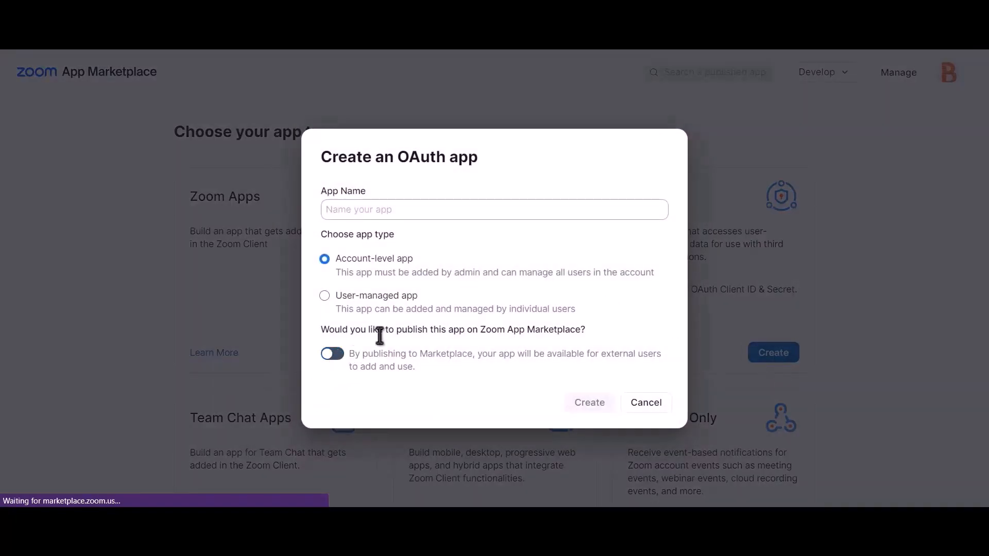
{"action": "left_click", "coordinate": [470, 210]}
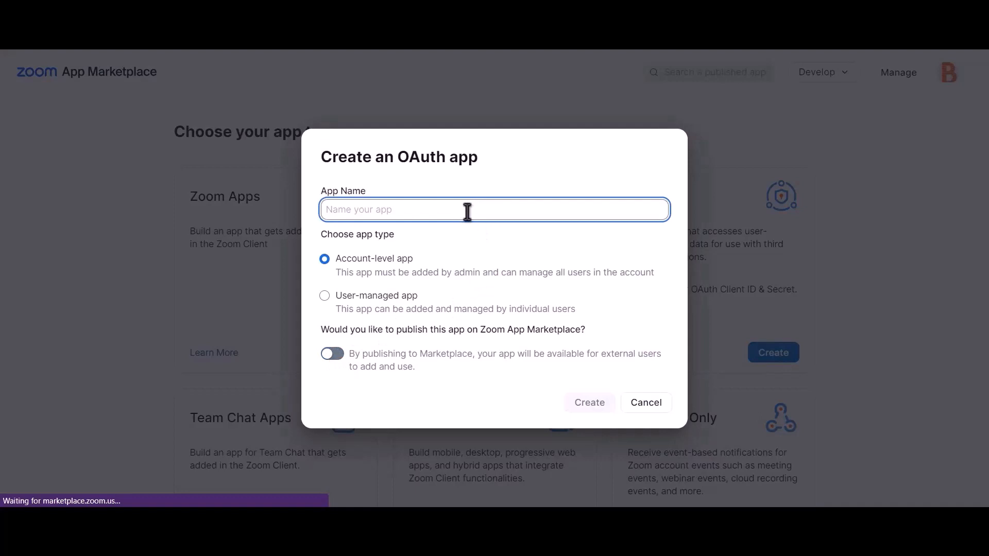
{"action": "type", "text": "Bit"}
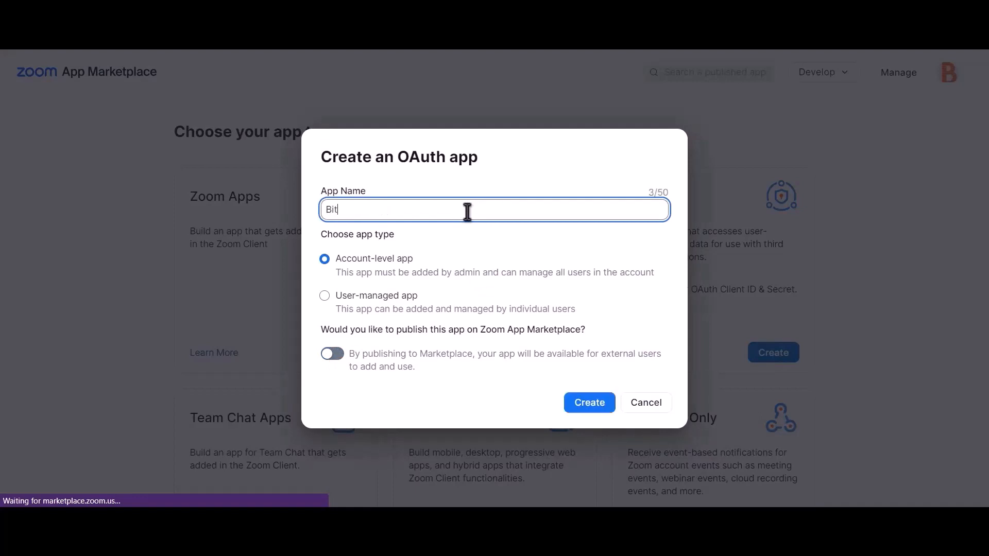
{"action": "type", "text": " integrations"}
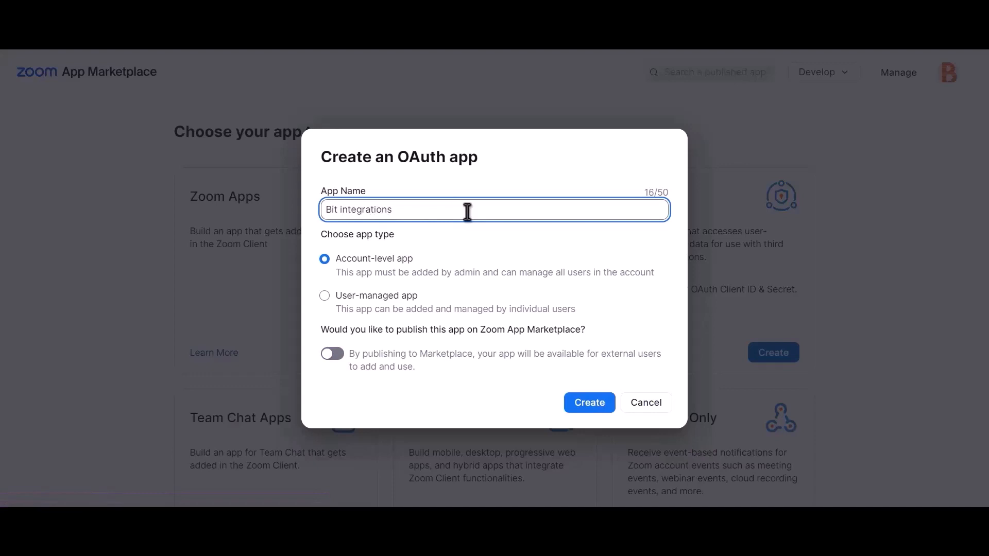
{"action": "left_click", "coordinate": [596, 410]}
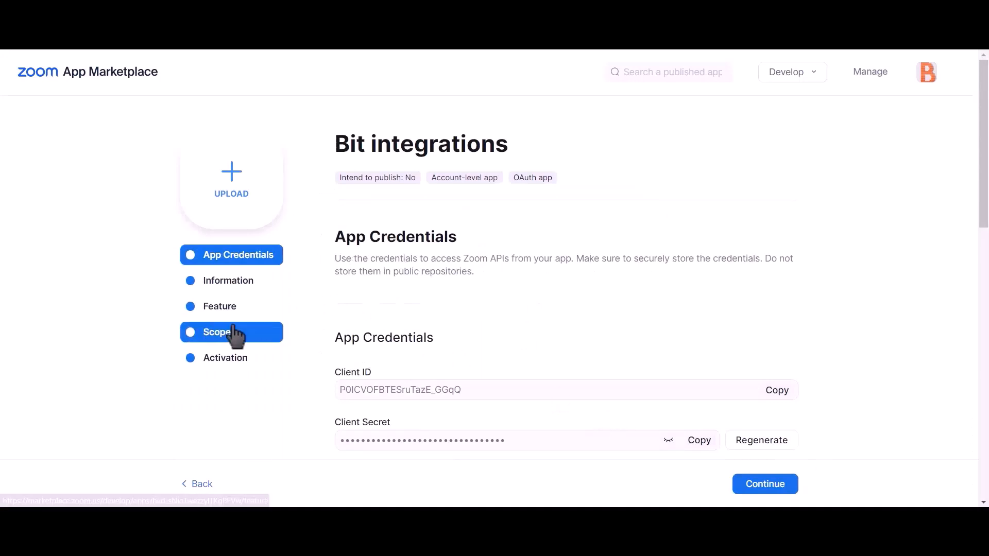
Start adding scopes to the app and enable the Meeting scopes meeting:master, meeting:read:admin and meeting:write:admin
{"action": "left_click", "coordinate": [245, 341]}
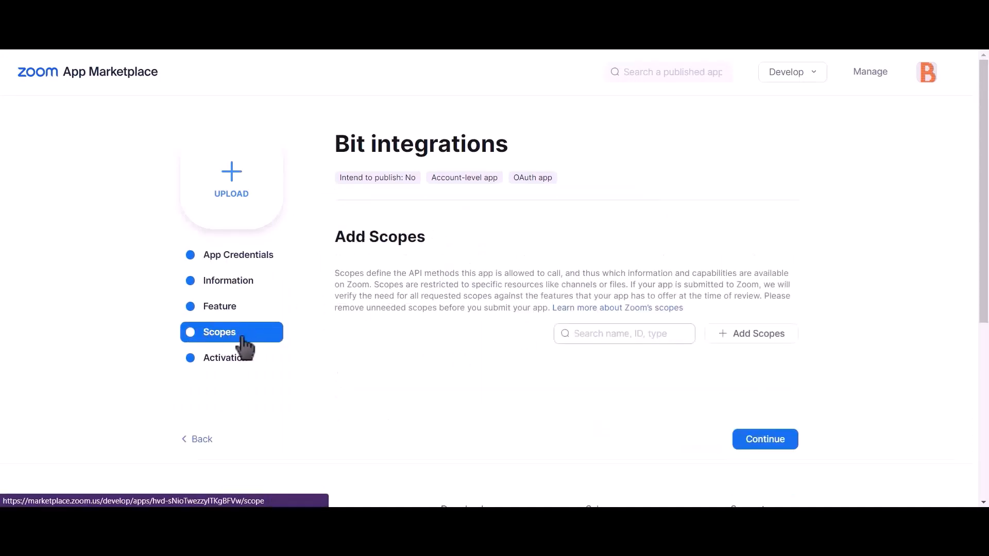
{"action": "left_click", "coordinate": [772, 348]}
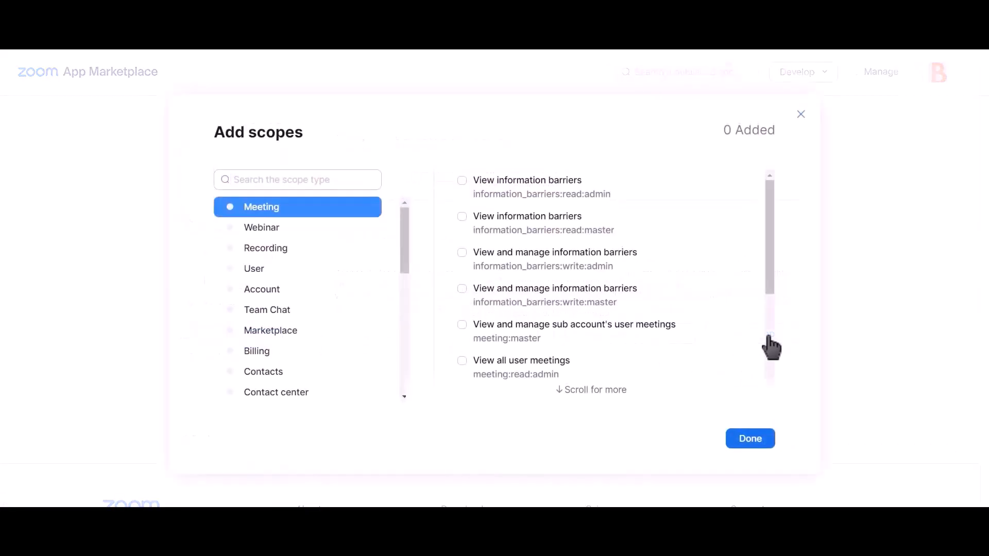
{"action": "left_click", "coordinate": [462, 325]}
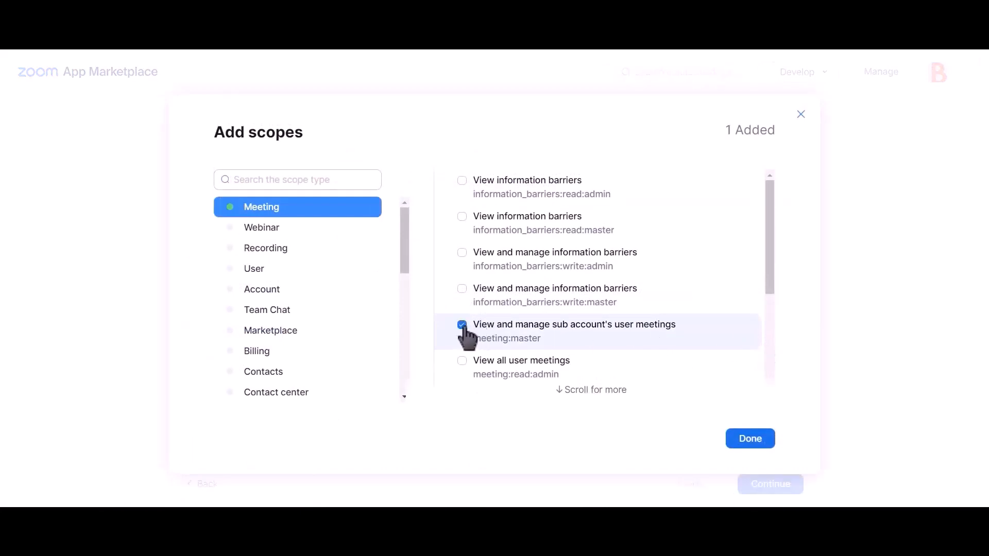
{"action": "left_click", "coordinate": [462, 361]}
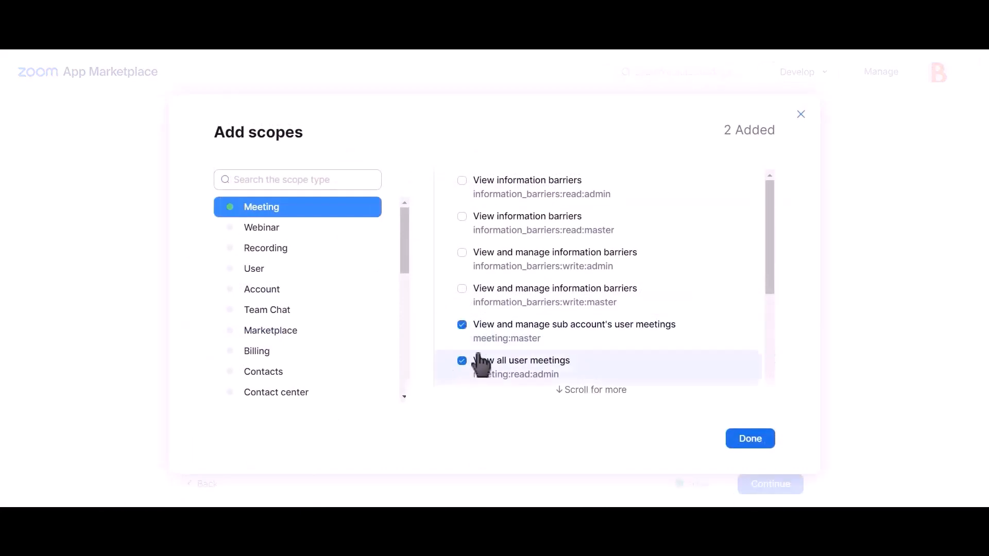
{"action": "scroll", "coordinate": [576, 319], "scroll_direction": "down", "scroll_amount": 4}
{"action": "scroll", "coordinate": [575, 322], "scroll_direction": "up", "scroll_amount": 4}
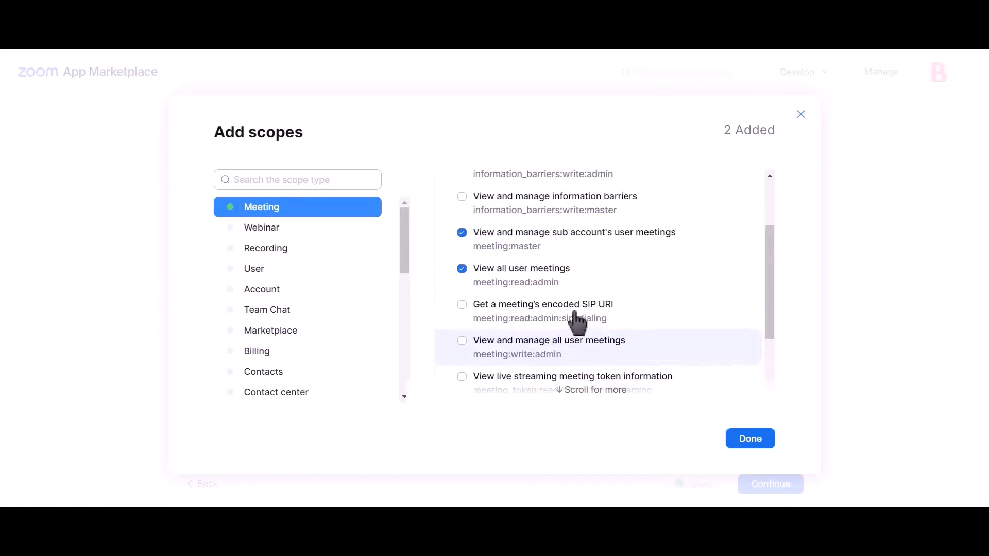
{"action": "scroll", "coordinate": [577, 325], "scroll_direction": "down", "scroll_amount": 2}
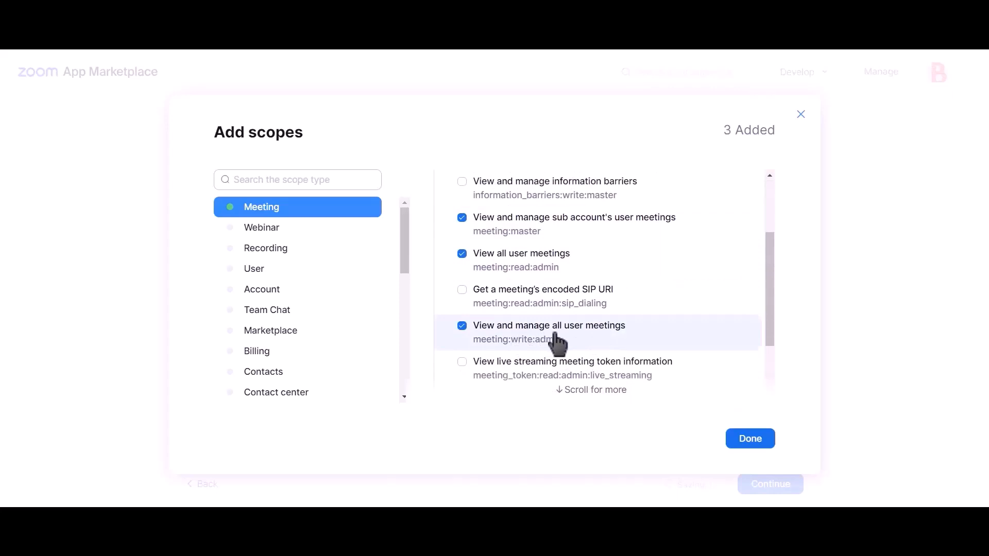
Enable the User scopes user:master, user:read:admin and user:write:admin, and finish adding scopes
{"action": "left_click", "coordinate": [273, 273]}
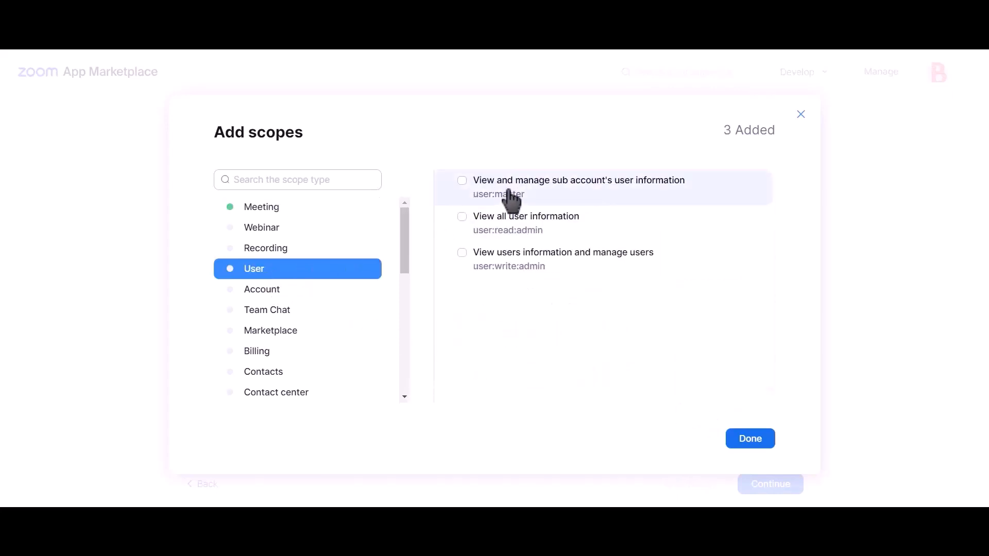
{"action": "left_click", "coordinate": [481, 190]}
{"action": "left_click", "coordinate": [510, 265]}
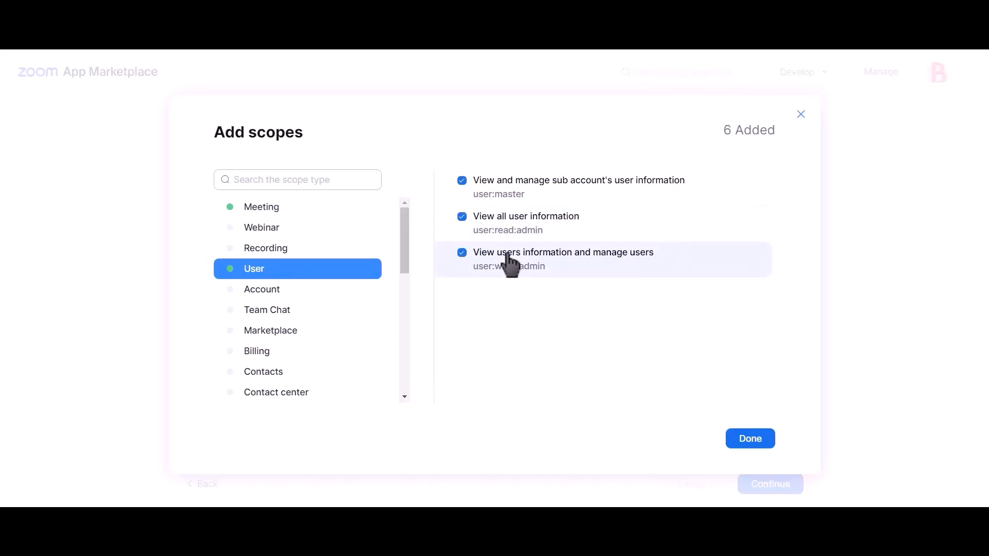
{"action": "left_click", "coordinate": [750, 441]}
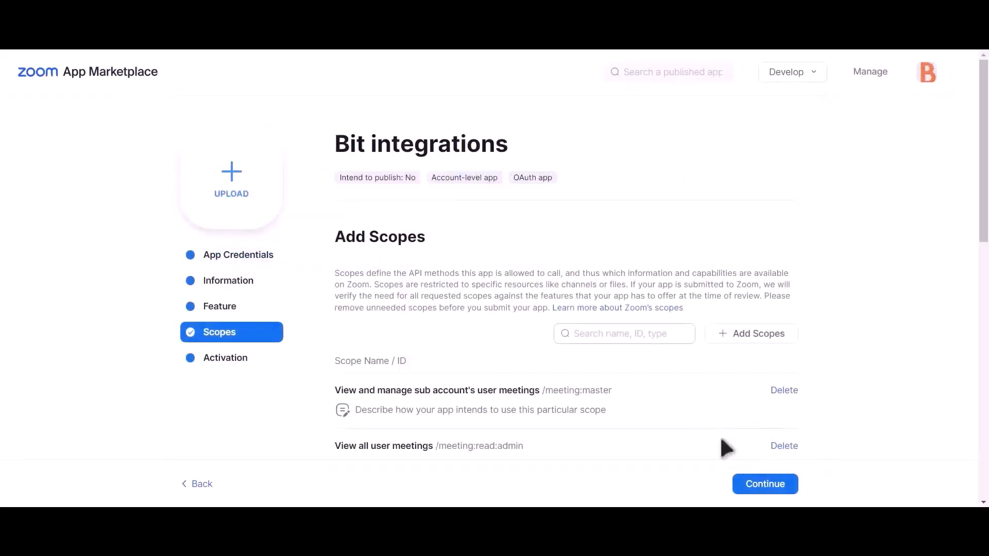
Copy the client ID from the Zoom app's credentials and paste it into the Client id field in Bit Integrations
{"action": "left_click", "coordinate": [249, 261]}
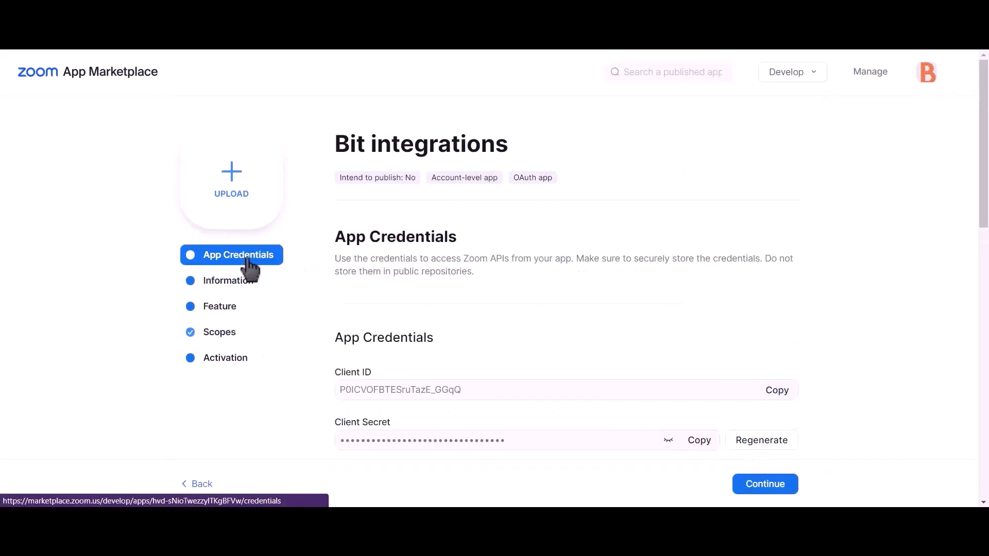
{"action": "left_click", "coordinate": [779, 395]}
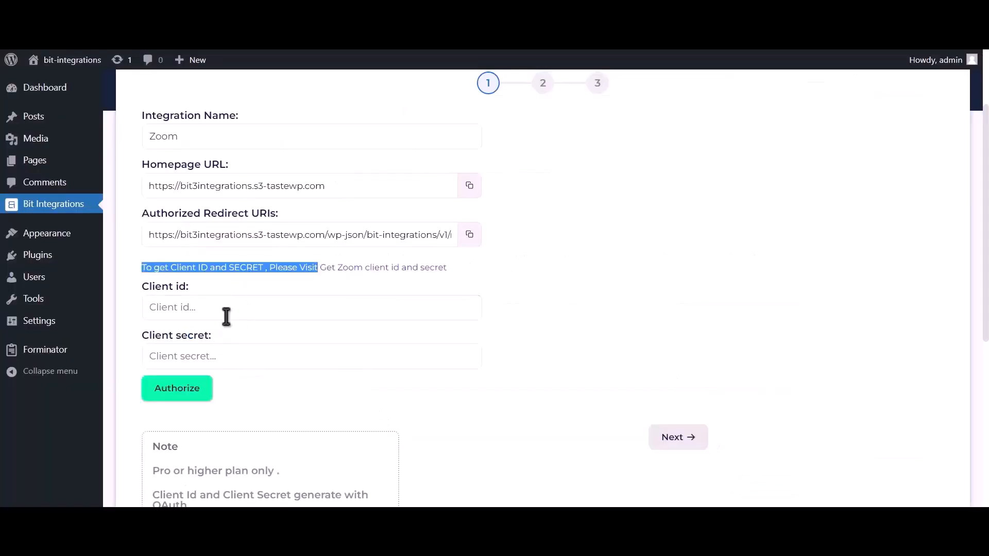
{"action": "left_click", "coordinate": [227, 316]}
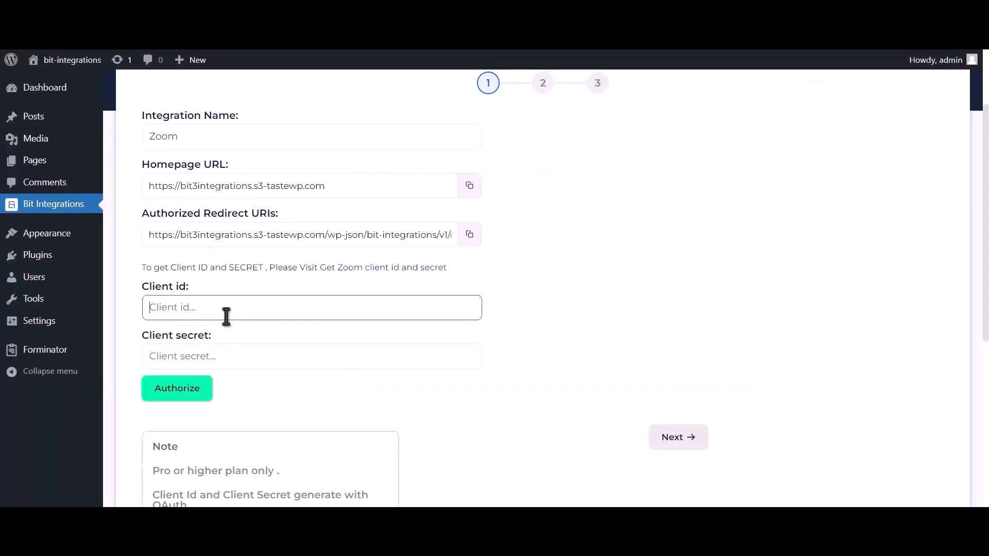
{"action": "key", "text": "ctrl+v"}
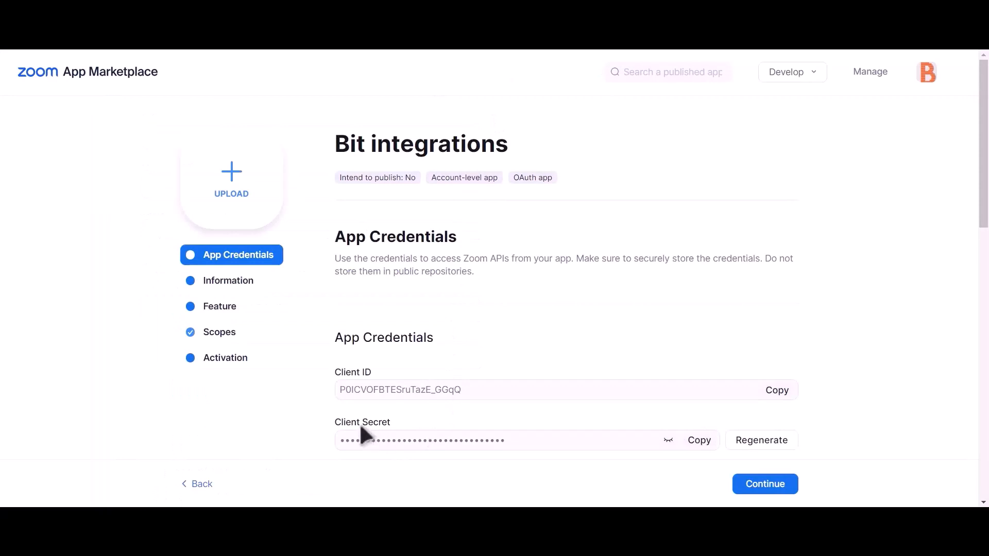
Copy the client secret from the Zoom app's credentials and paste it into the Client secret field in Bit Integrations
{"action": "triple_click", "coordinate": [353, 426]}
{"action": "left_click", "coordinate": [701, 443]}
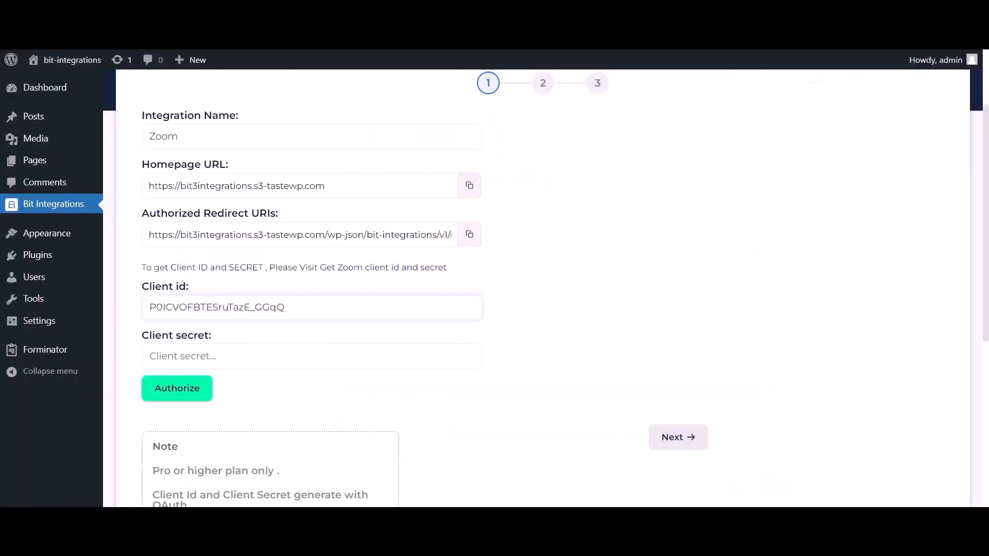
{"action": "left_click", "coordinate": [252, 356]}
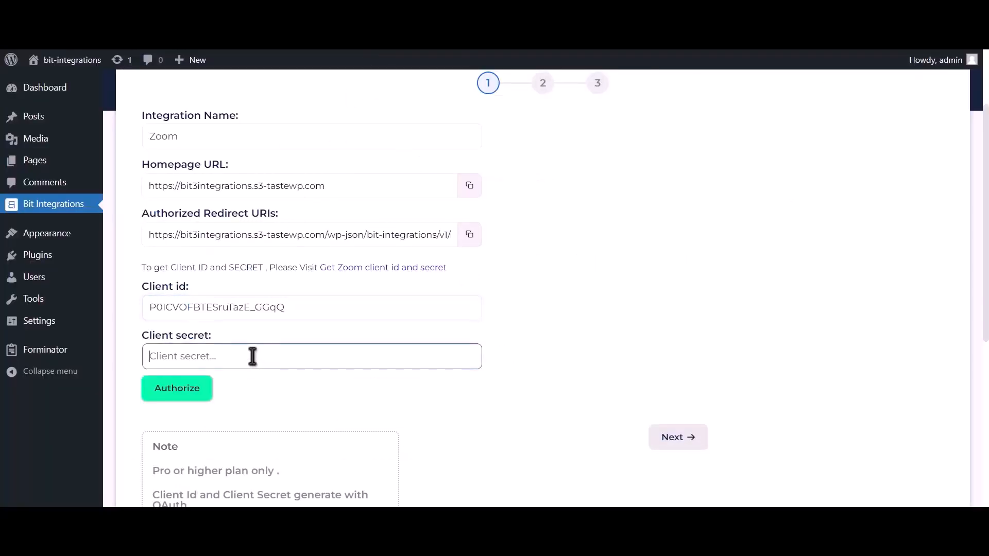
{"action": "key", "text": "ctrl+v"}
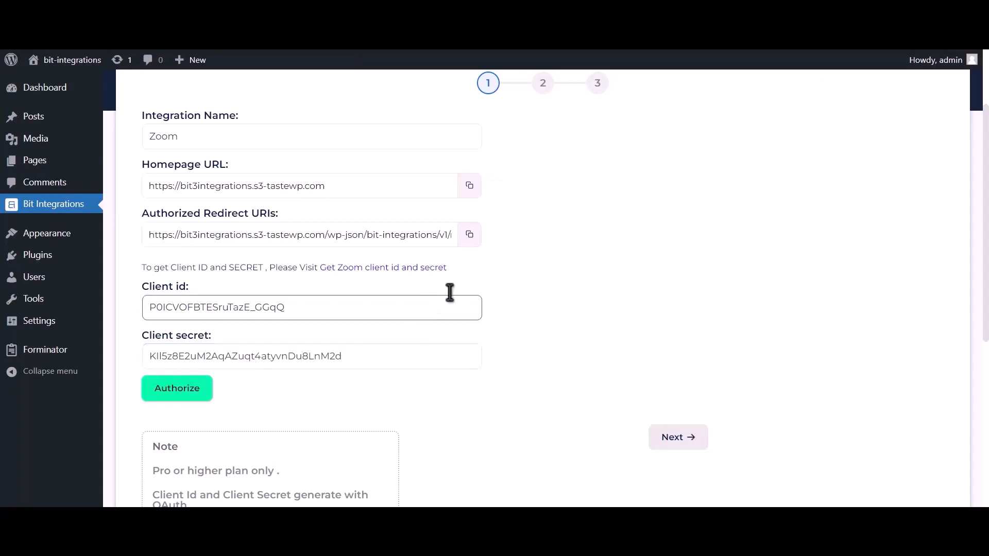
Copy the authorized redirect URI from Bit Integrations into the Zoom app's Redirect URL for OAuth
{"action": "left_click", "coordinate": [470, 241]}
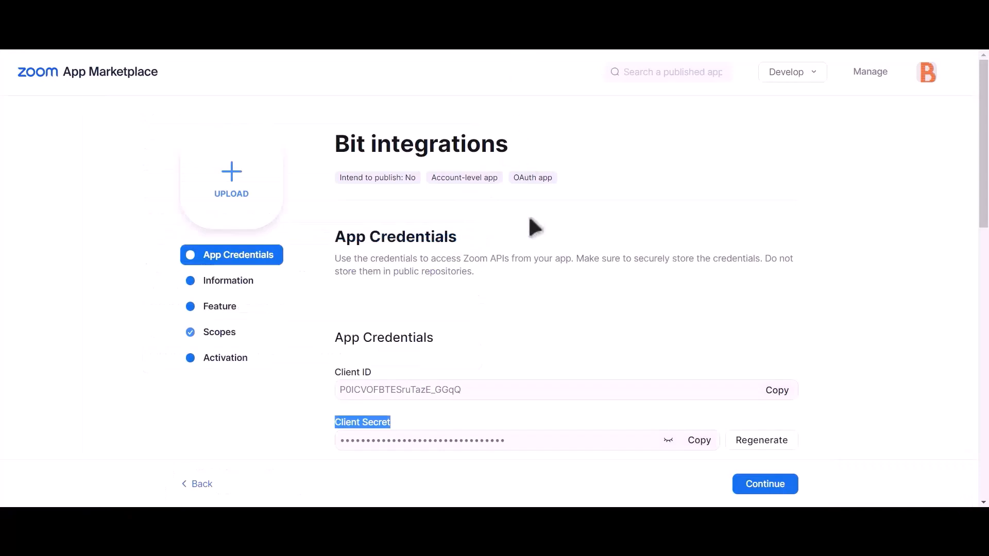
{"action": "scroll", "coordinate": [534, 227], "scroll_direction": "down", "scroll_amount": 2}
{"action": "left_click", "coordinate": [395, 392]}
{"action": "key", "text": "ctrl+v"}
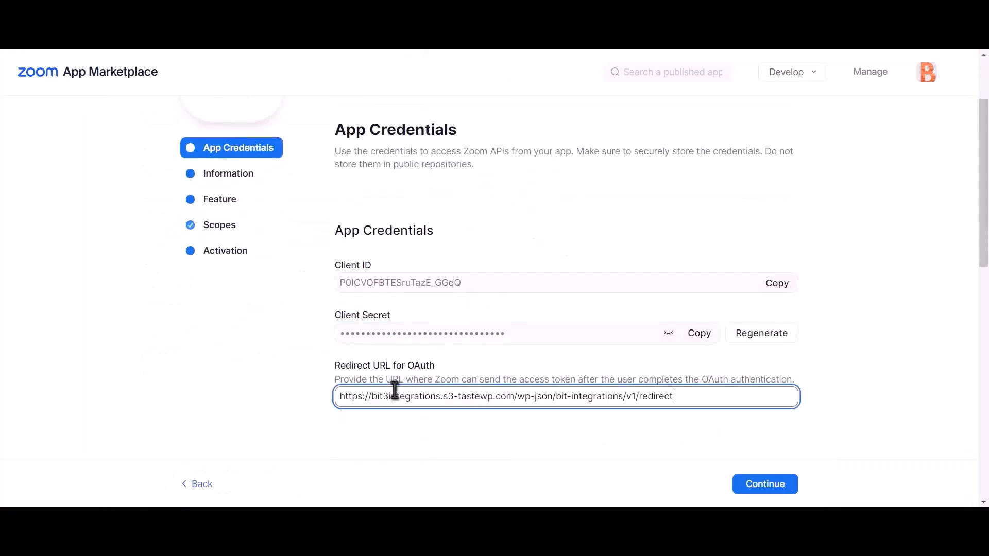
{"action": "scroll", "coordinate": [441, 386], "scroll_direction": "down", "scroll_amount": 6}
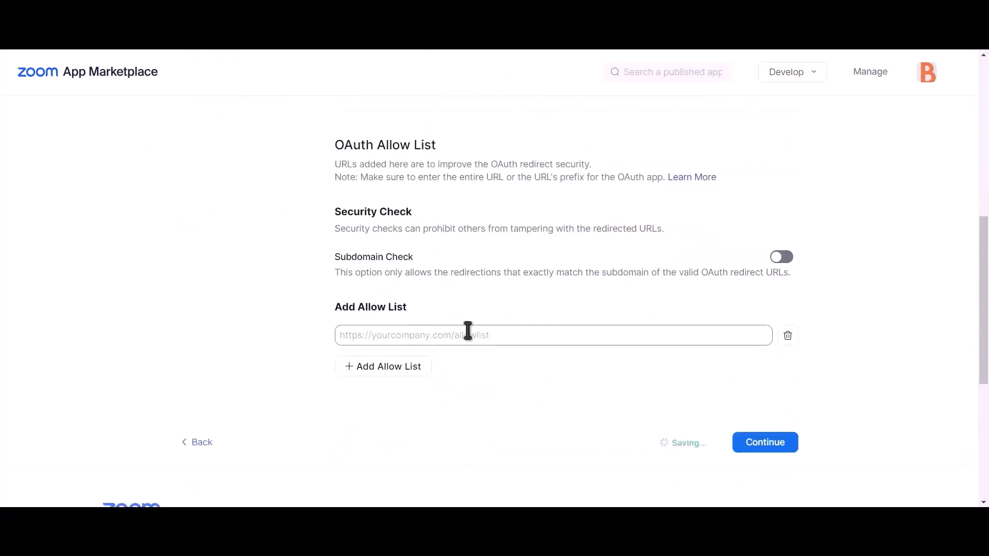
Add the copied Bit Integrations redirect URI to the Zoom app's OAuth allow list
{"action": "left_click", "coordinate": [442, 335]}
{"action": "key", "text": "ctrl+v"}
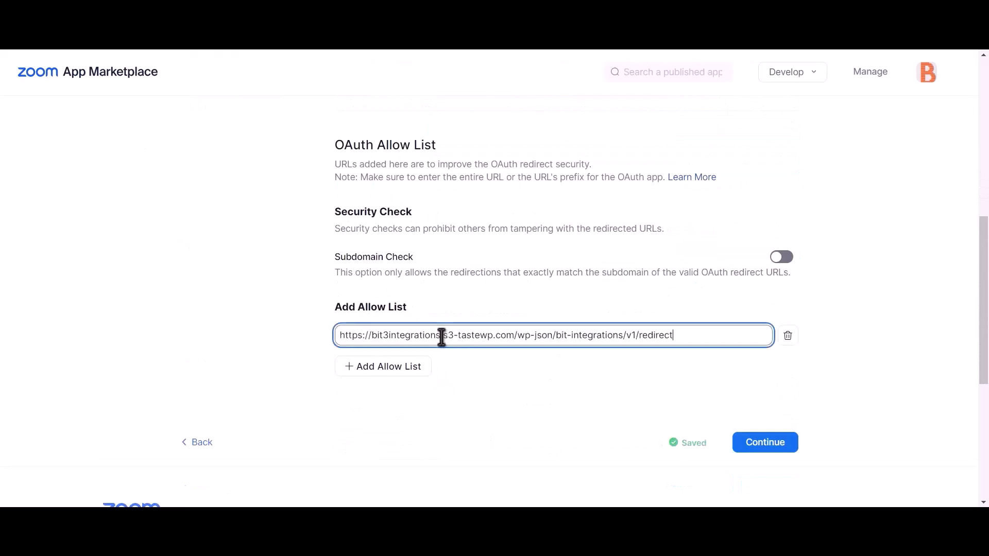
{"action": "left_click", "coordinate": [613, 391]}
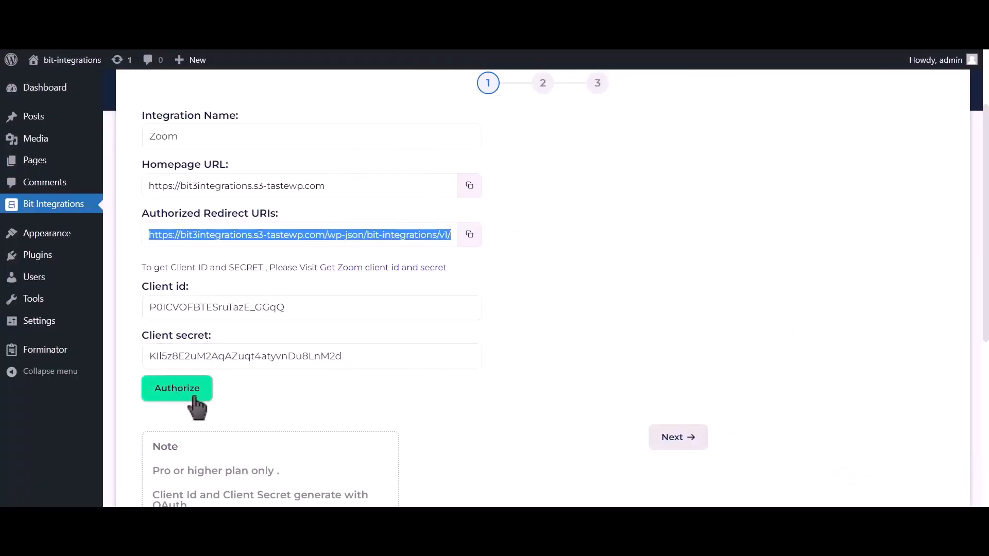
Authorize the Zoom connection in Bit Integrations, allow the app access to the Zoom account, and proceed to the integration settings
{"action": "left_click", "coordinate": [195, 398]}
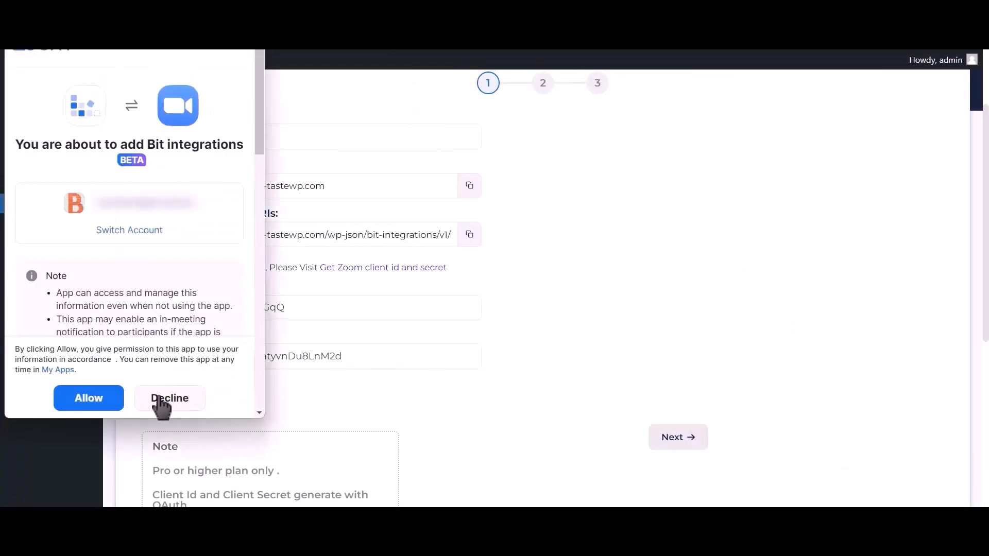
{"action": "left_click", "coordinate": [101, 403]}
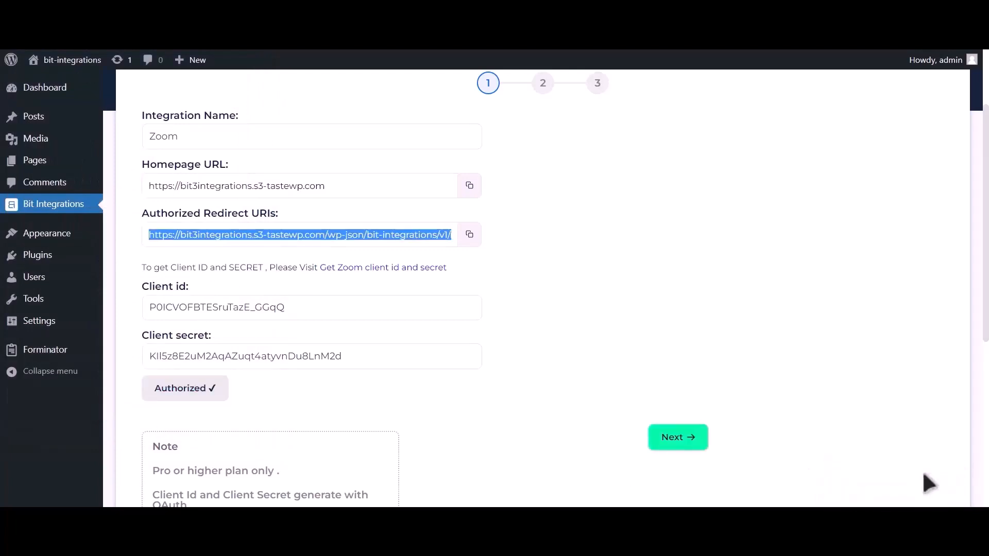
{"action": "left_click", "coordinate": [686, 448]}
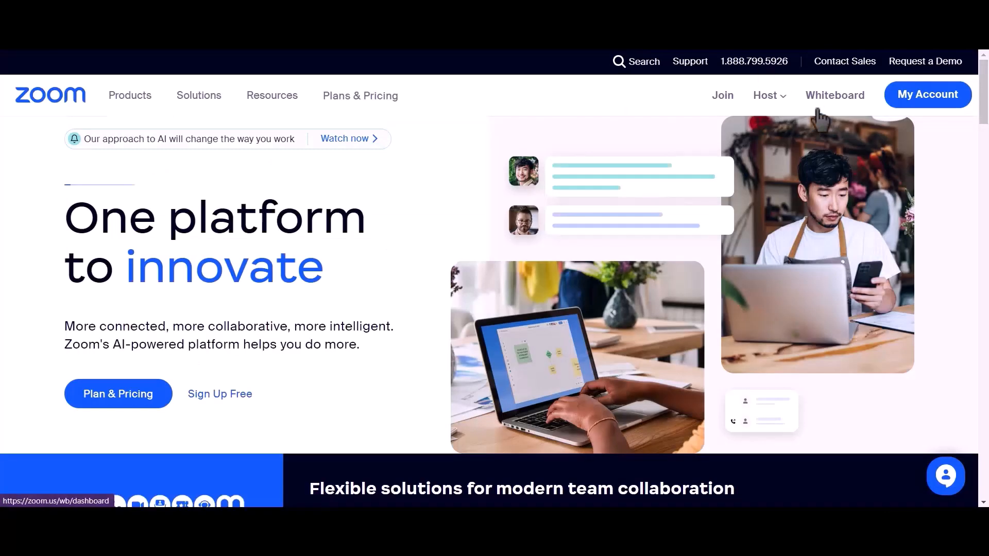
Start scheduling a new meeting in the Zoom account with the topic Bit Integrations
{"action": "left_click", "coordinate": [925, 107]}
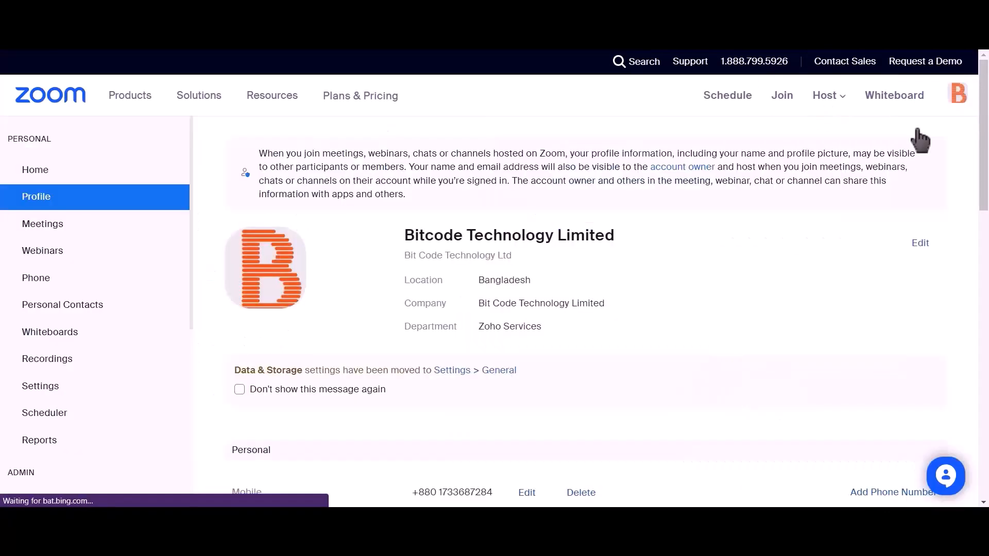
{"action": "left_click", "coordinate": [80, 227]}
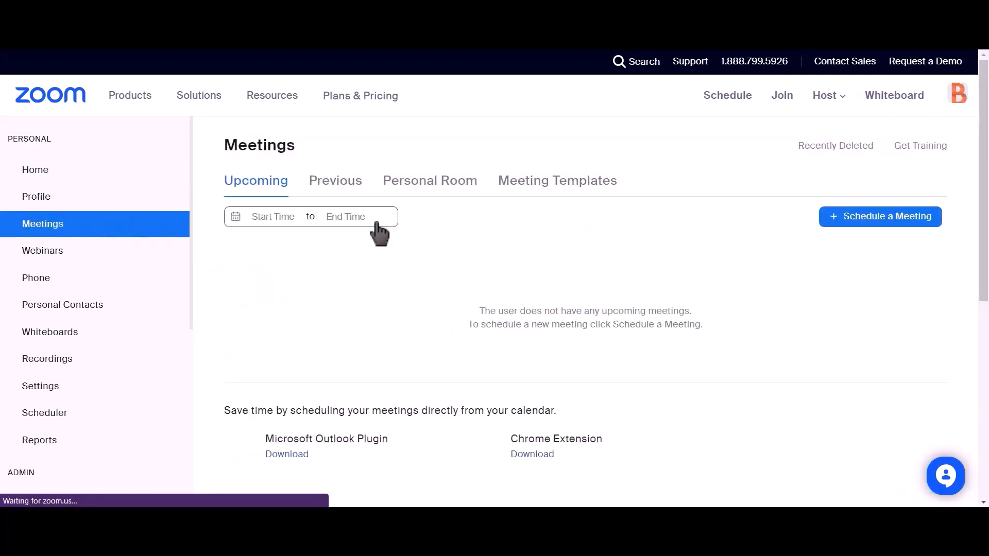
{"action": "left_click", "coordinate": [896, 230]}
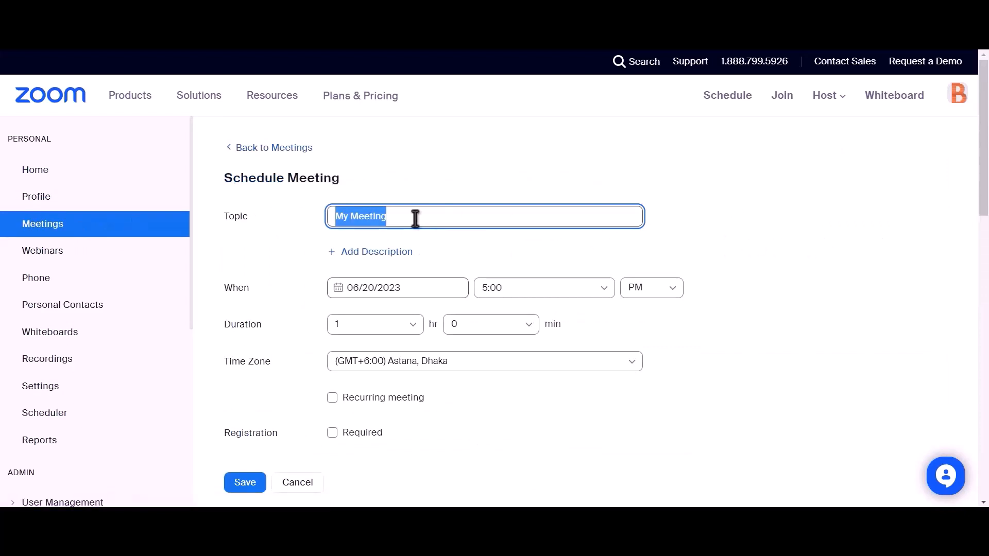
{"action": "type", "text": "Bit"}
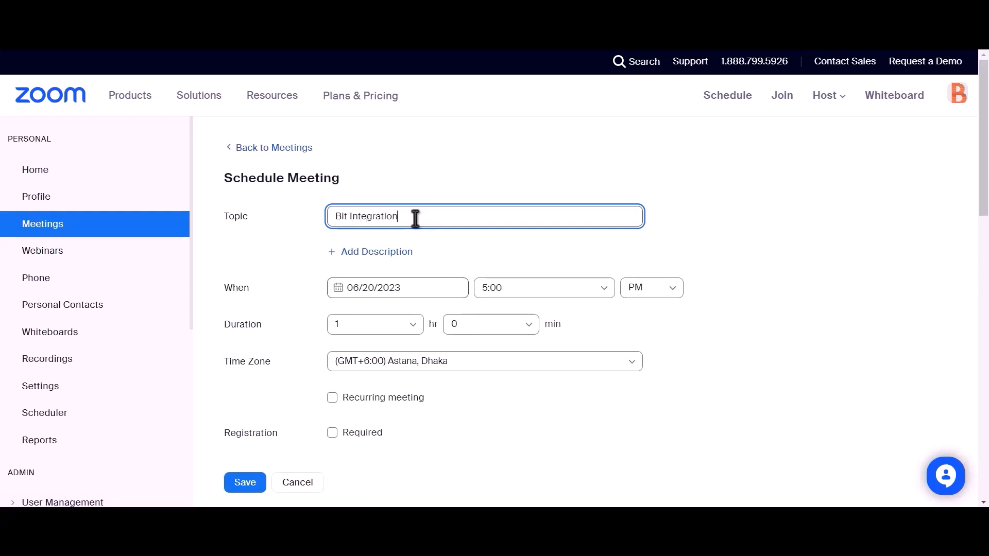
{"action": "type", "text": "Integrations"}
Make registration required for the new Zoom meeting and save it
{"action": "scroll", "coordinate": [415, 219], "scroll_direction": "down", "scroll_amount": 2}
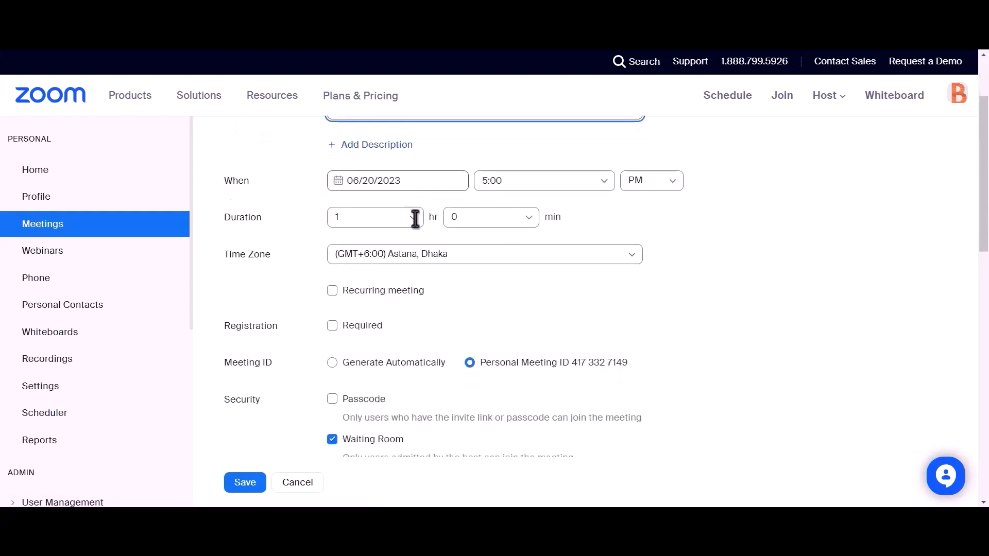
{"action": "left_click_drag", "start_coordinate": [222, 327], "coordinate": [278, 327]}
{"action": "left_click", "coordinate": [332, 326]}
{"action": "left_click", "coordinate": [331, 325]}
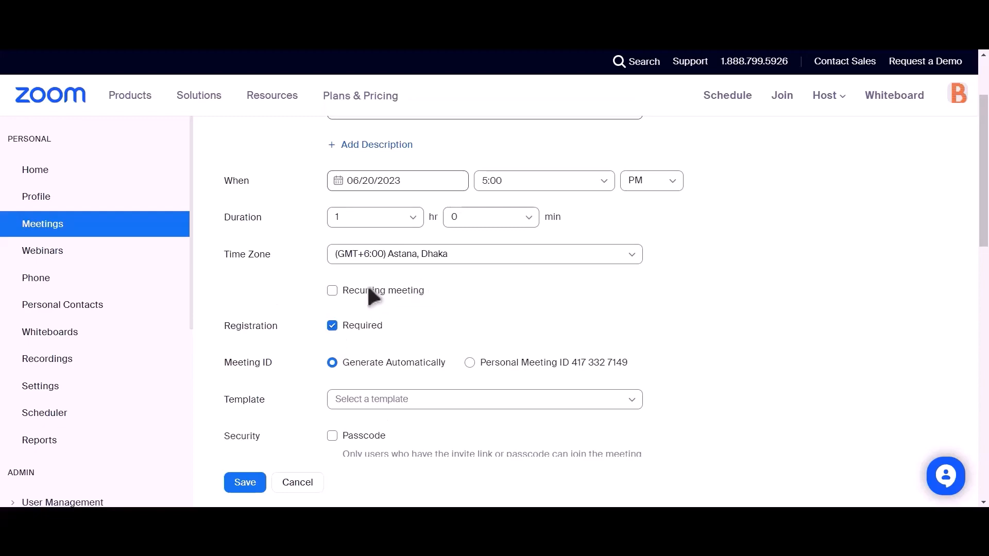
{"action": "scroll", "coordinate": [393, 289], "scroll_direction": "down", "scroll_amount": 4}
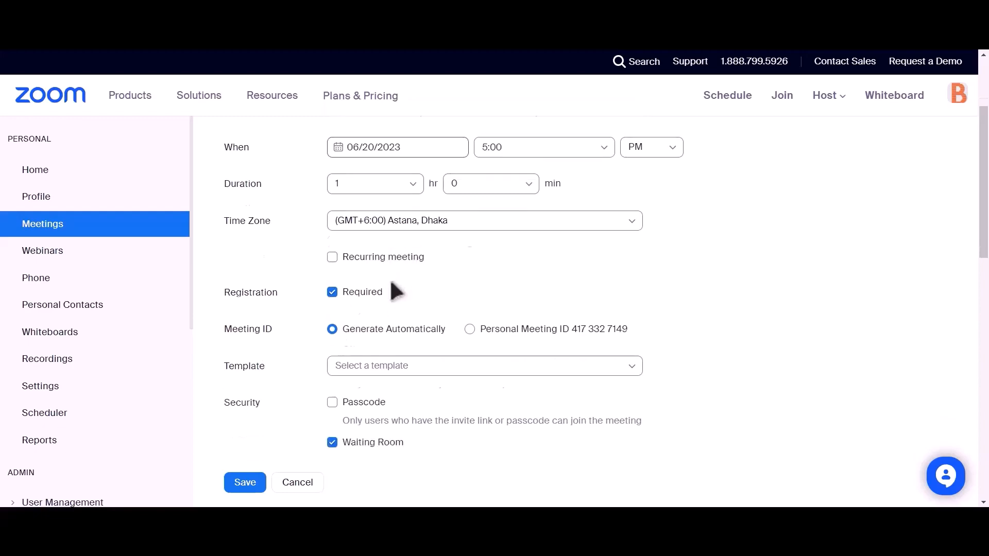
{"action": "left_click", "coordinate": [242, 484]}
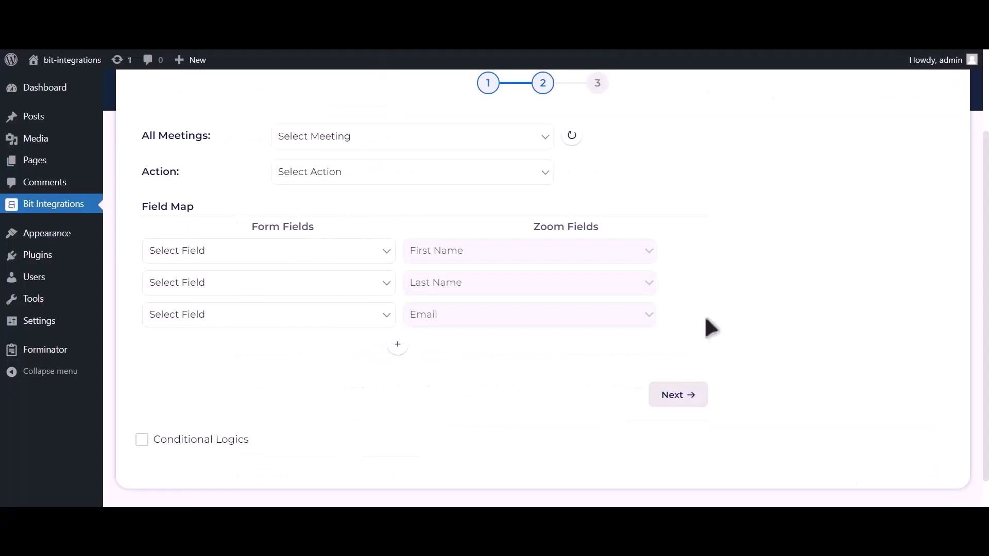
Refresh the meeting list in Bit Integrations, choose the Bit Integrations meeting and set the action to Create User
{"action": "left_click", "coordinate": [577, 140]}
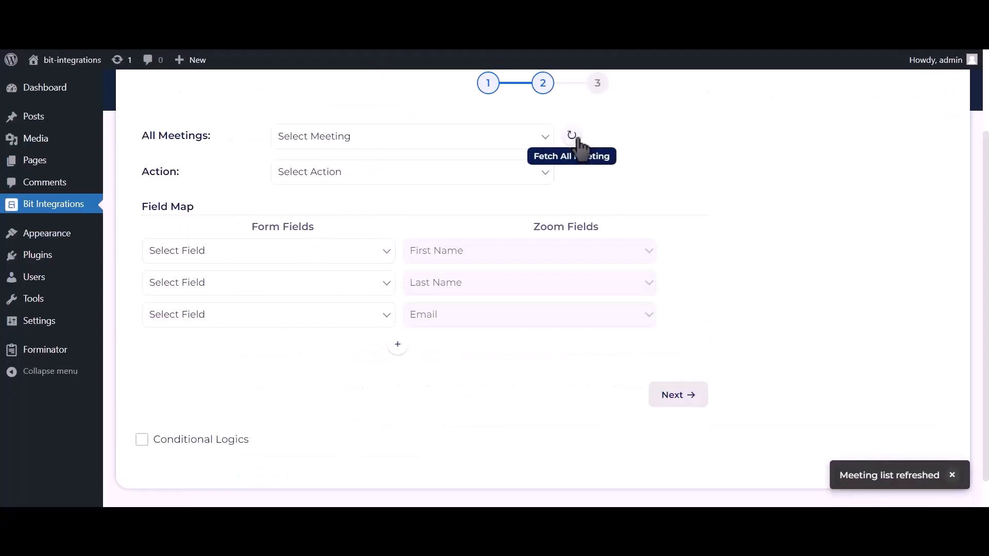
{"action": "left_click", "coordinate": [510, 137]}
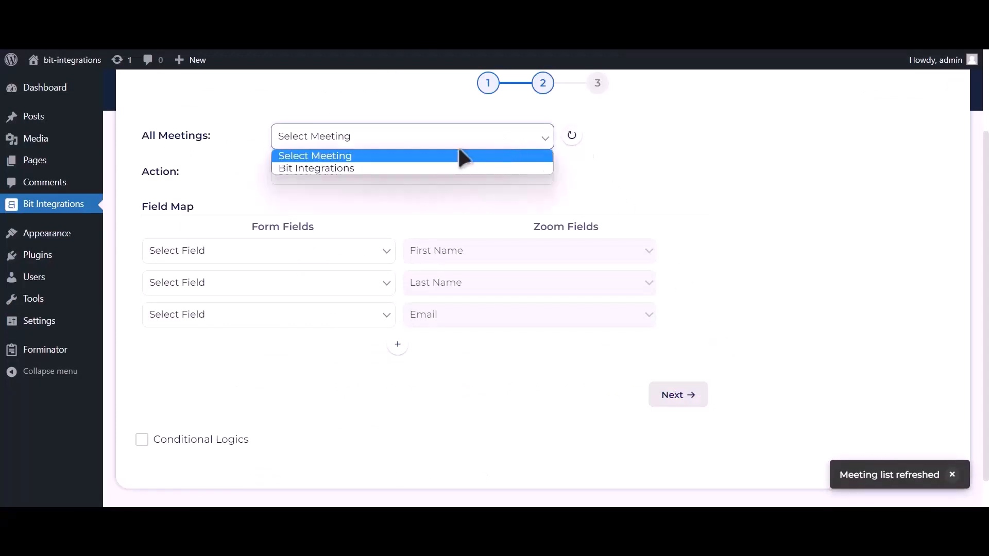
{"action": "left_click", "coordinate": [402, 168]}
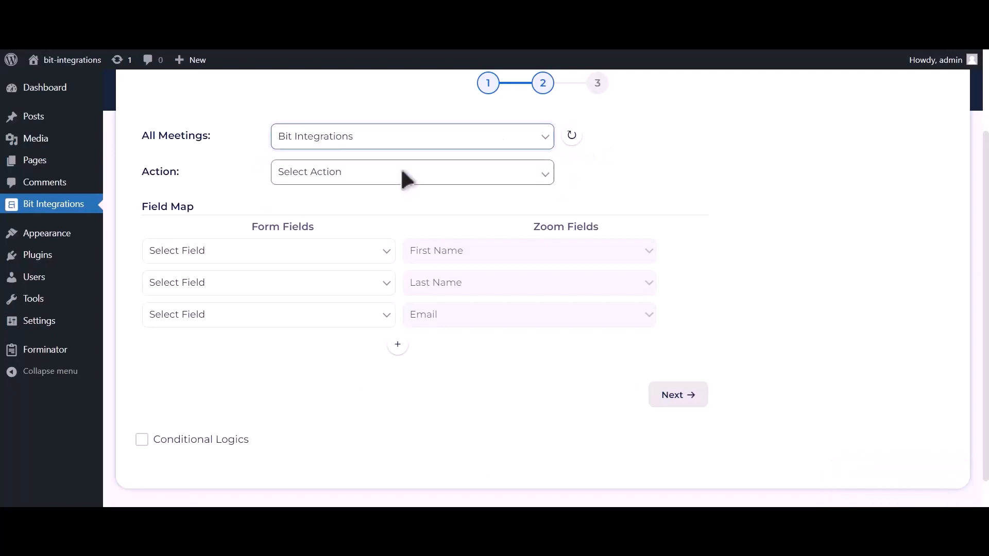
{"action": "left_click", "coordinate": [404, 178]}
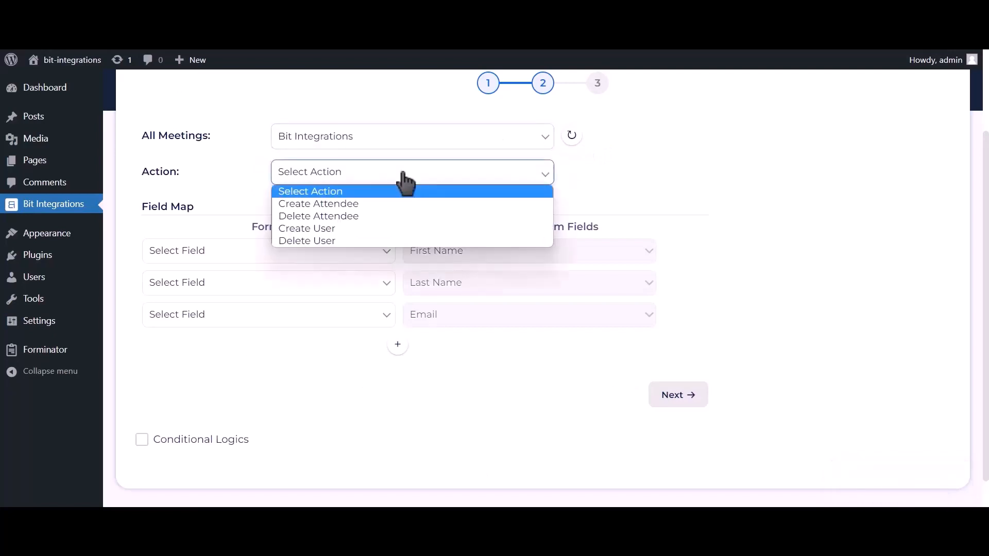
{"action": "left_click", "coordinate": [340, 230]}
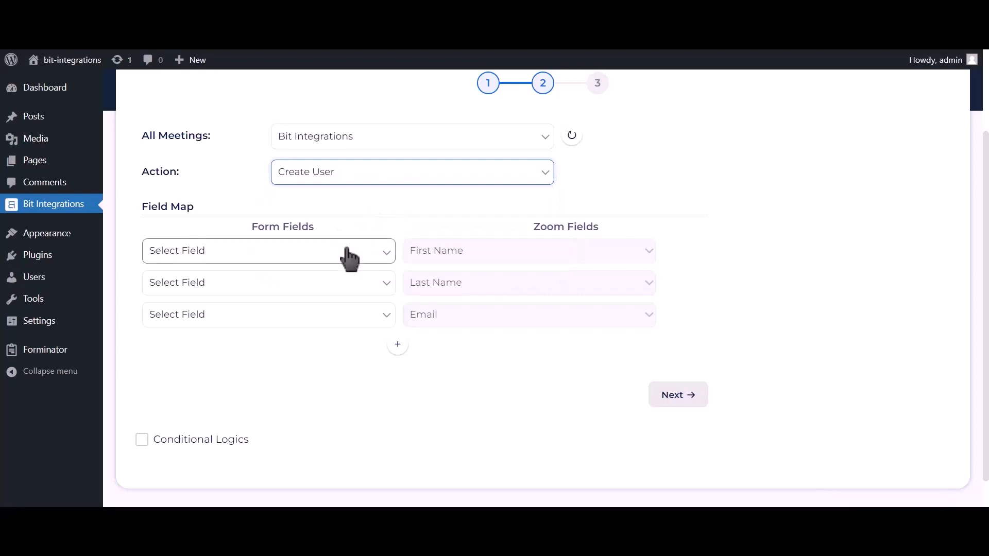
Map the form fields First Name-1, Last Name-1 and Email Address-1 to Zoom's First Name, Last Name and Email
{"action": "left_click", "coordinate": [348, 250]}
{"action": "left_click", "coordinate": [282, 290]}
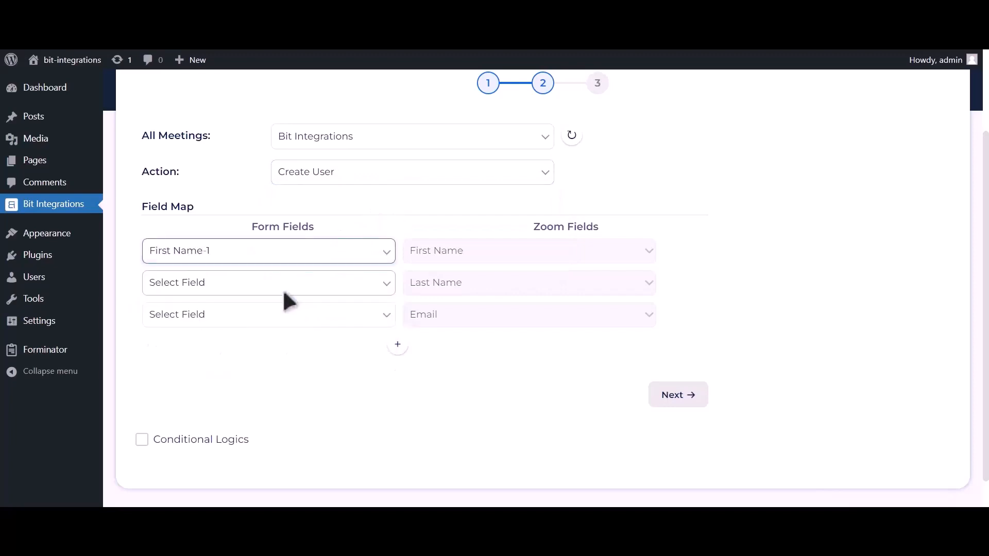
{"action": "left_click", "coordinate": [277, 283]}
{"action": "left_click", "coordinate": [205, 339]}
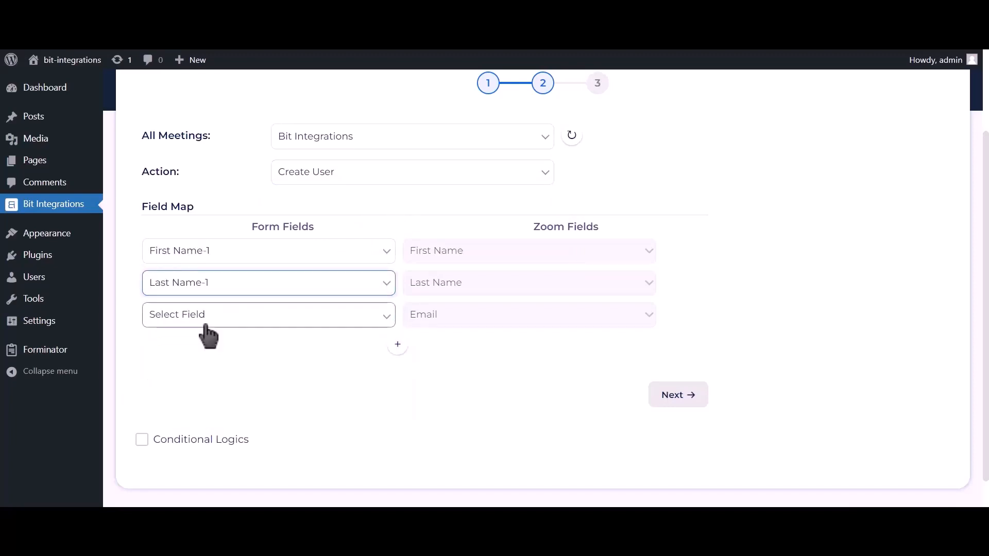
{"action": "left_click", "coordinate": [205, 324]}
{"action": "left_click", "coordinate": [188, 379]}
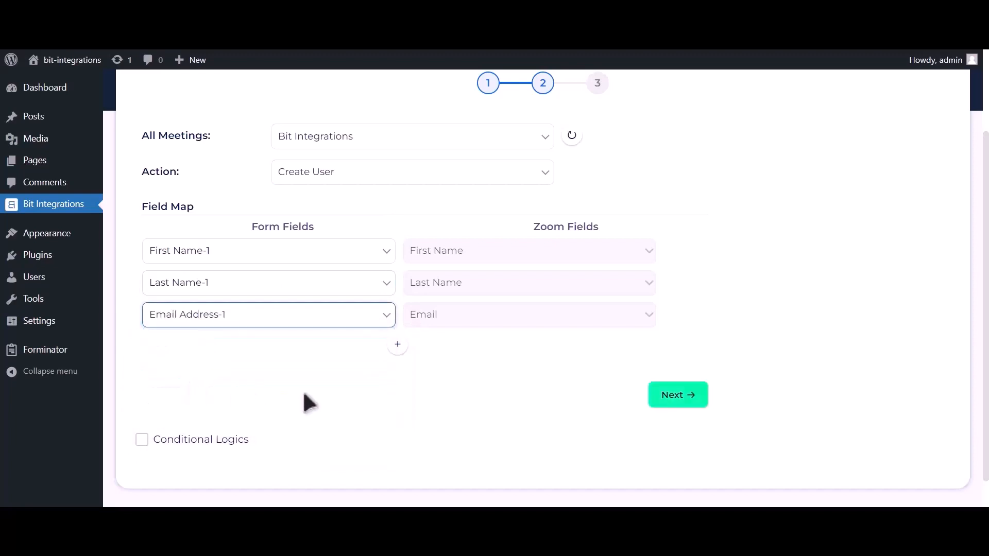
Add a field mapping row that links the form field Phone Number-1 to Zoom's Phone field
{"action": "left_click", "coordinate": [398, 346]}
{"action": "left_click", "coordinate": [309, 355]}
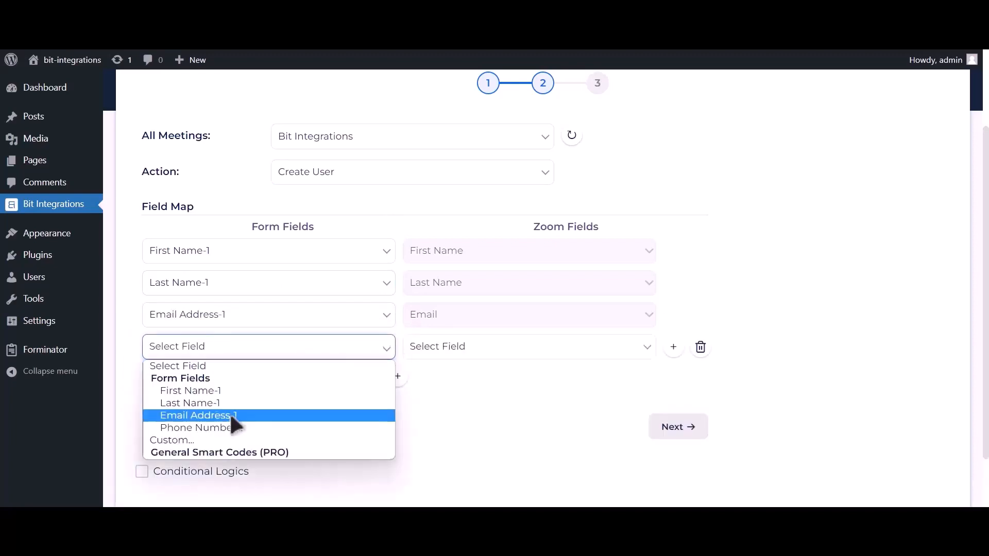
{"action": "left_click", "coordinate": [225, 428]}
{"action": "left_click", "coordinate": [448, 350]}
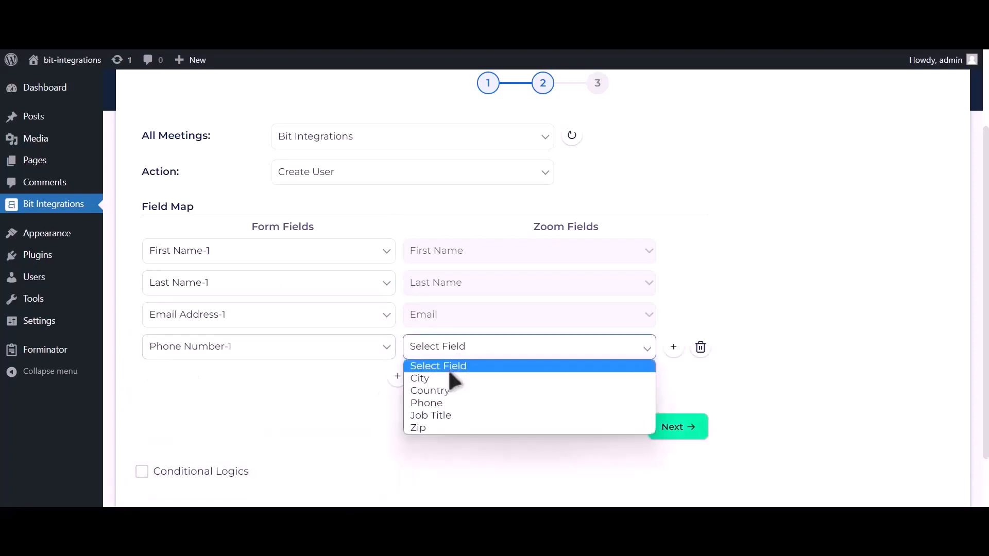
{"action": "left_click", "coordinate": [439, 402]}
Enable Conditional Logics to view its rule options, and disable it again
{"action": "scroll", "coordinate": [425, 397], "scroll_direction": "down", "scroll_amount": 1}
{"action": "left_click", "coordinate": [234, 406]}
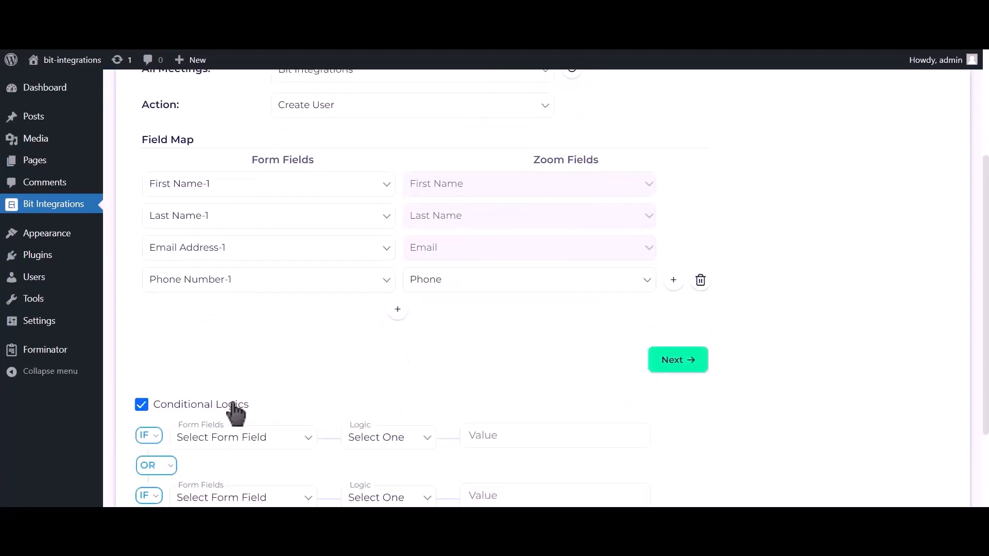
{"action": "scroll", "coordinate": [234, 409], "scroll_direction": "down", "scroll_amount": 1}
{"action": "scroll", "coordinate": [235, 412], "scroll_direction": "down", "scroll_amount": 1}
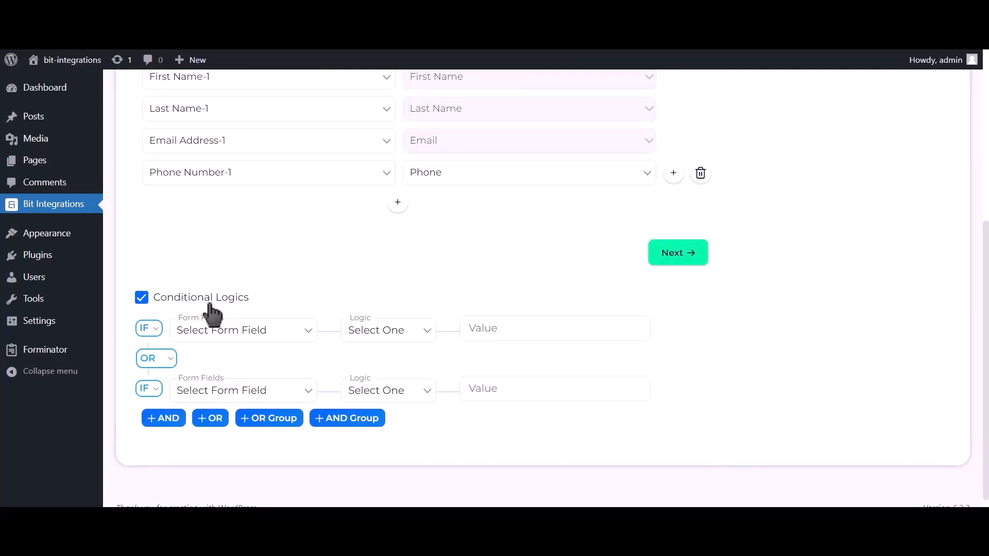
{"action": "left_click", "coordinate": [210, 305]}
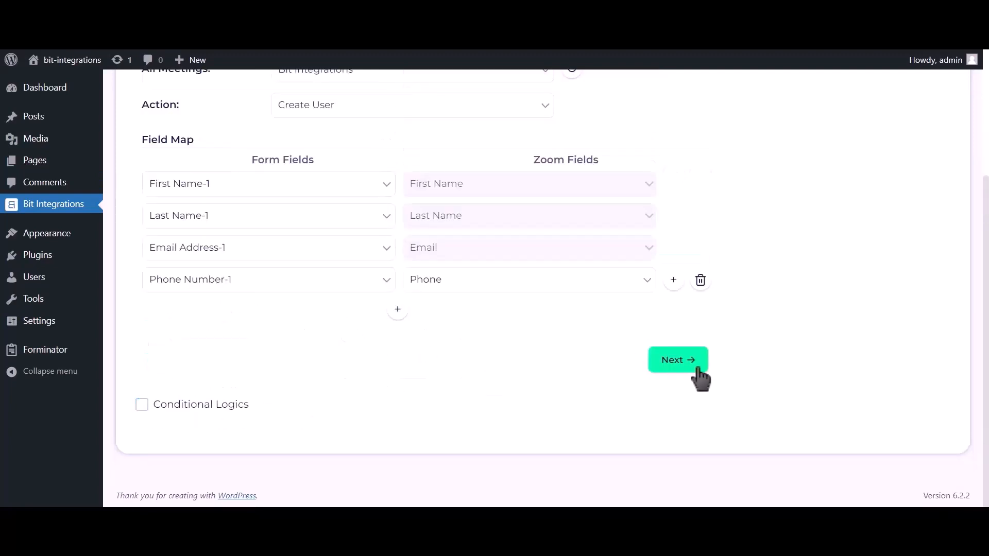
Proceed to the last stage of the Zoom integration setup, and finish and save the integration
{"action": "left_click", "coordinate": [676, 368]}
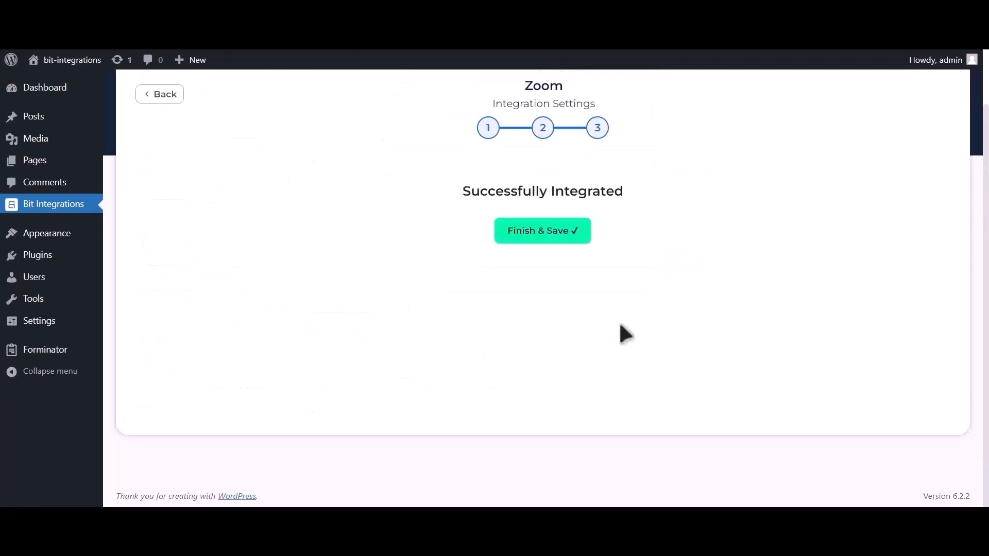
{"action": "left_click", "coordinate": [555, 244]}
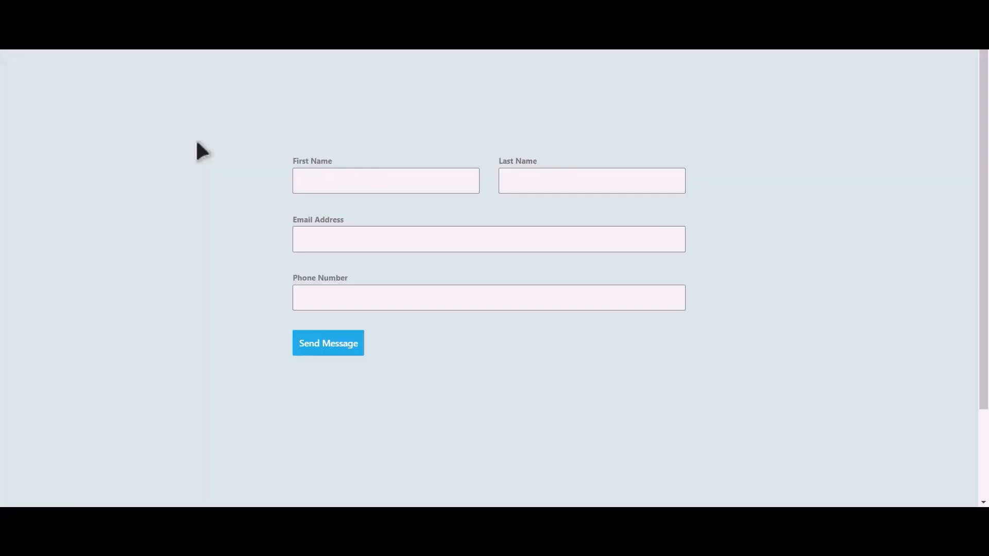
Switch to the published form and enter Bit as the first name and Integrations as the last name
{"action": "left_click", "coordinate": [400, 184]}
{"action": "type", "text": "Bit"}
{"action": "type", "text": "In"}
{"action": "type", "text": "tegrat"}
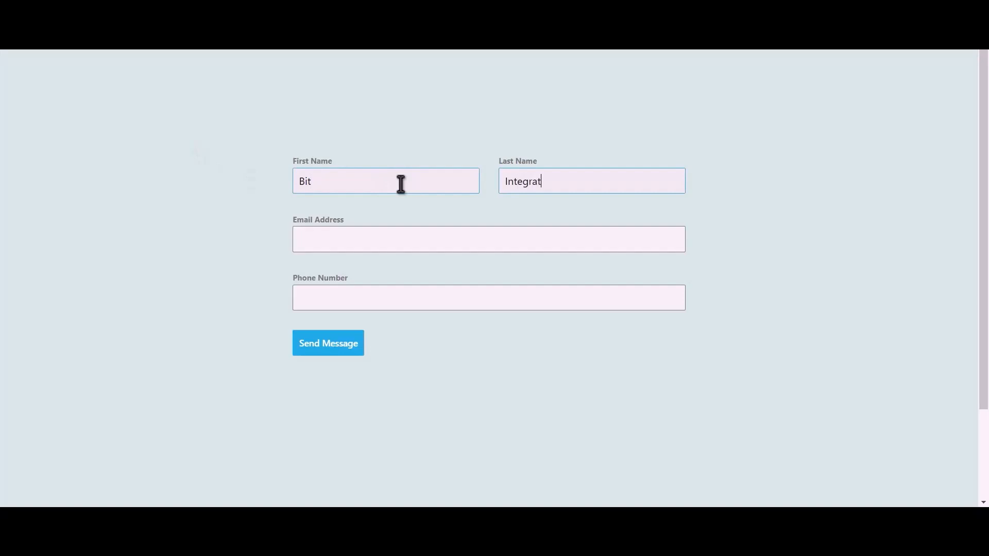
{"action": "type", "text": "ions"}
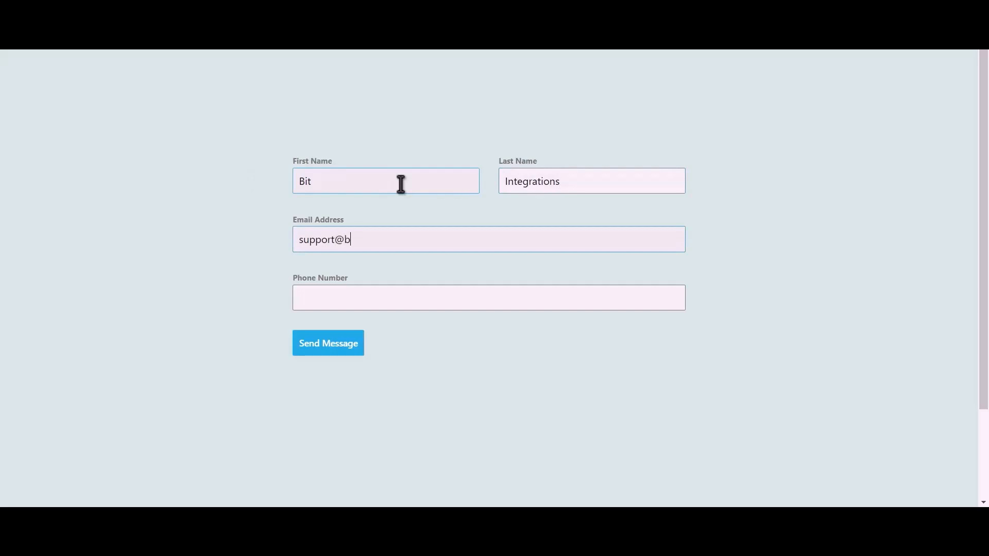
{"action": "type", "text": "444555"}
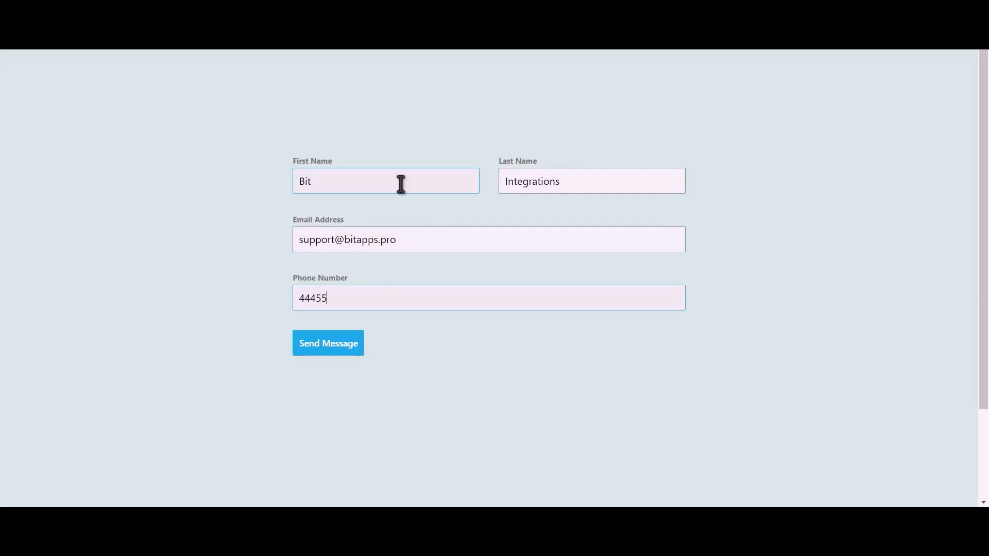
{"action": "type", "text": "666"}
Fill in the form's email address and phone number, and submit the test message
{"action": "left_click", "coordinate": [338, 348]}
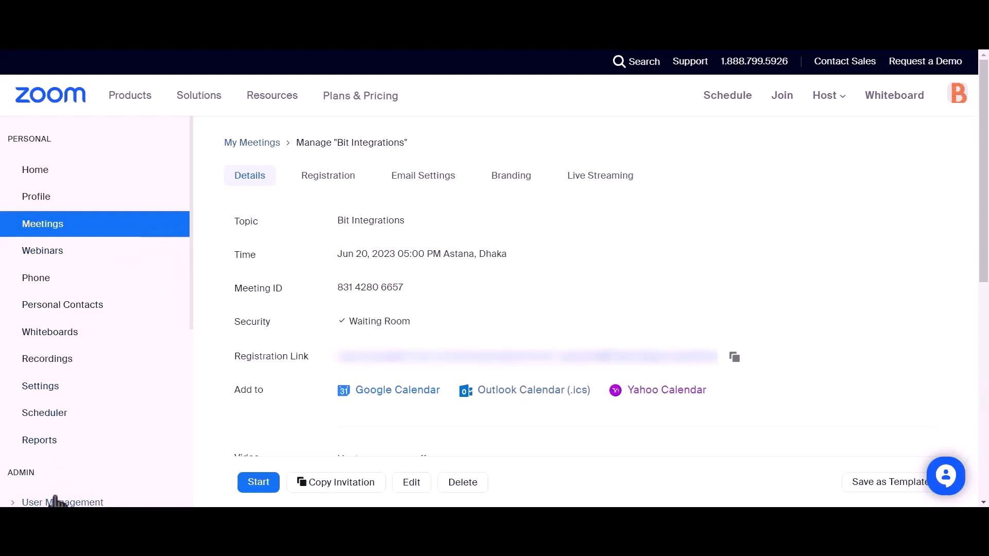
Open the pending users under Zoom's User Management and check the entry for the submitted email address
{"action": "scroll", "coordinate": [133, 332], "scroll_direction": "down", "scroll_amount": 2}
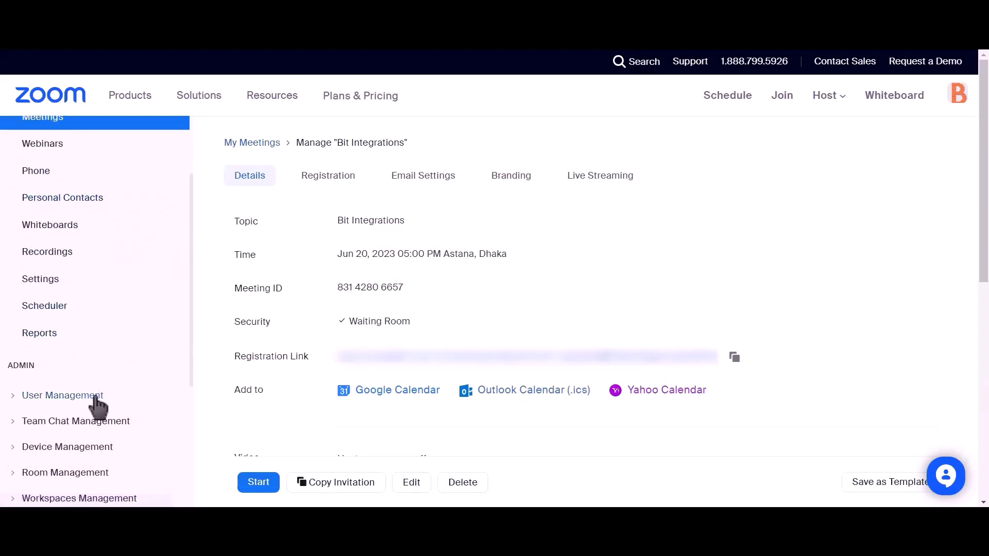
{"action": "left_click", "coordinate": [13, 395]}
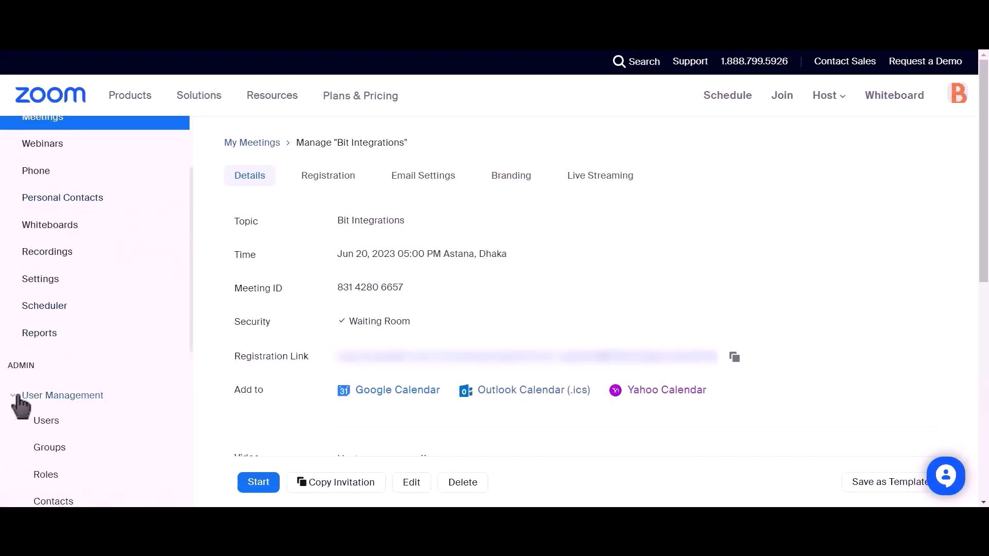
{"action": "left_click", "coordinate": [43, 422]}
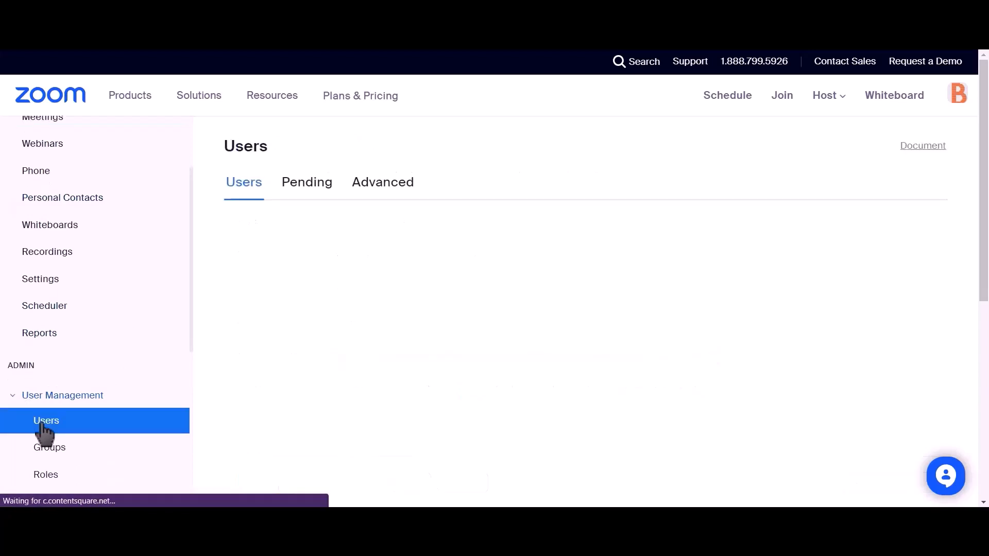
{"action": "left_click", "coordinate": [297, 194]}
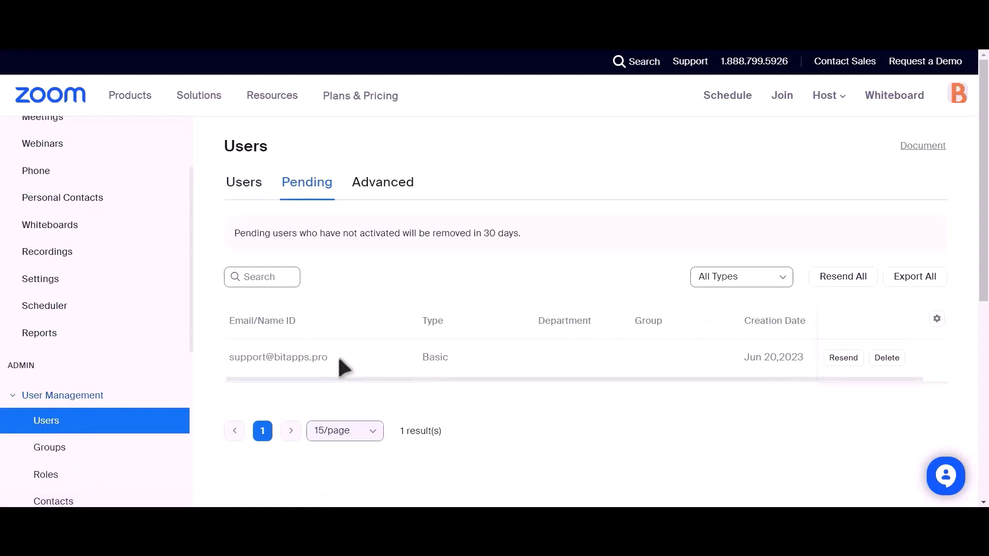
{"action": "left_click_drag", "start_coordinate": [334, 358], "coordinate": [466, 388]}
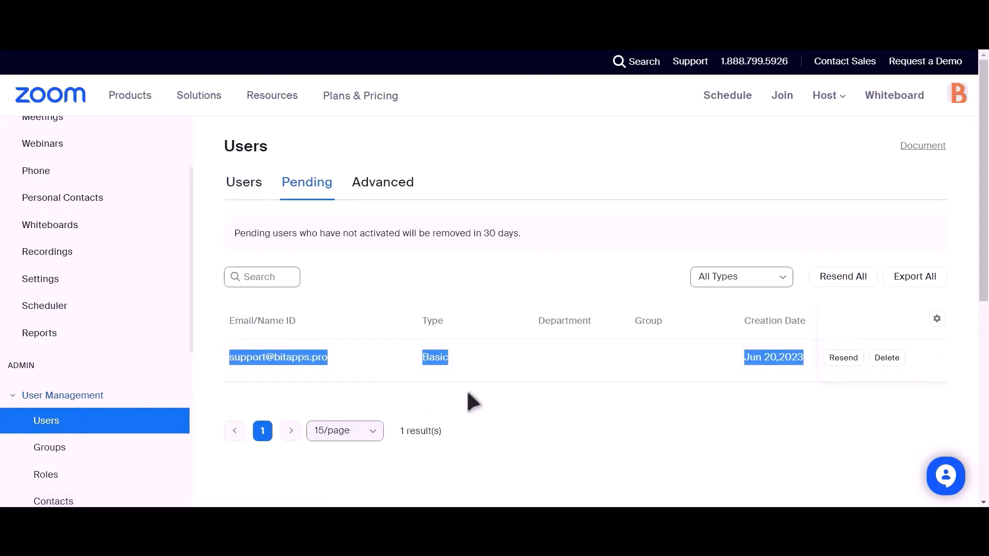
{"action": "left_click", "coordinate": [468, 389]}
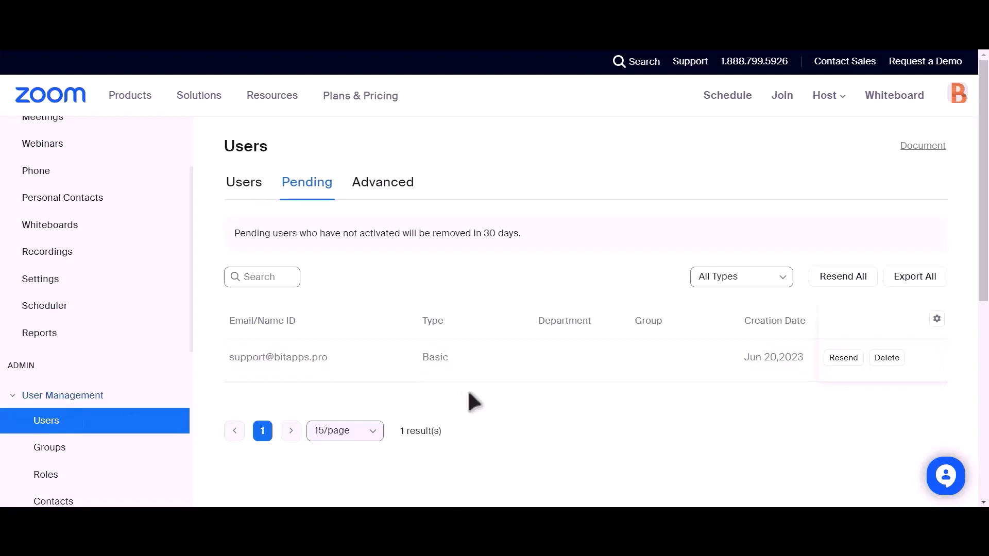